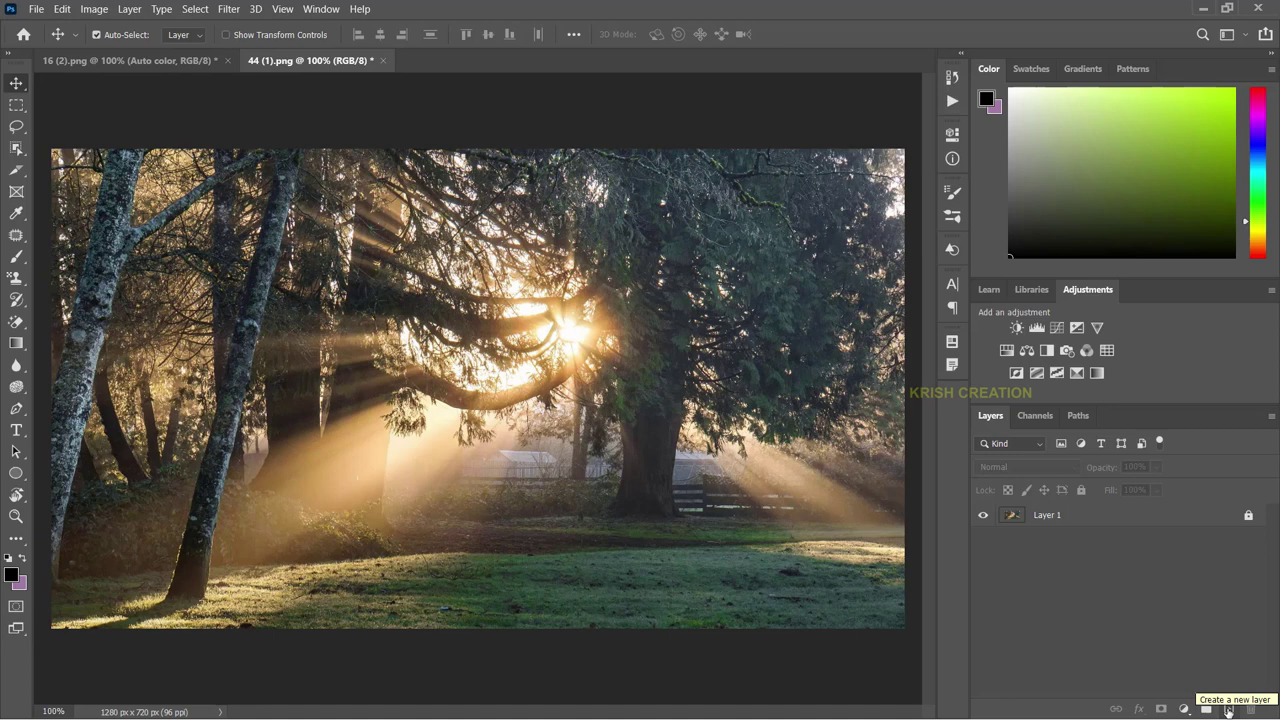
# - Add an empty Layer 2, check it by toggling the photo layer, then delete it
pyautogui.click(1228, 710)
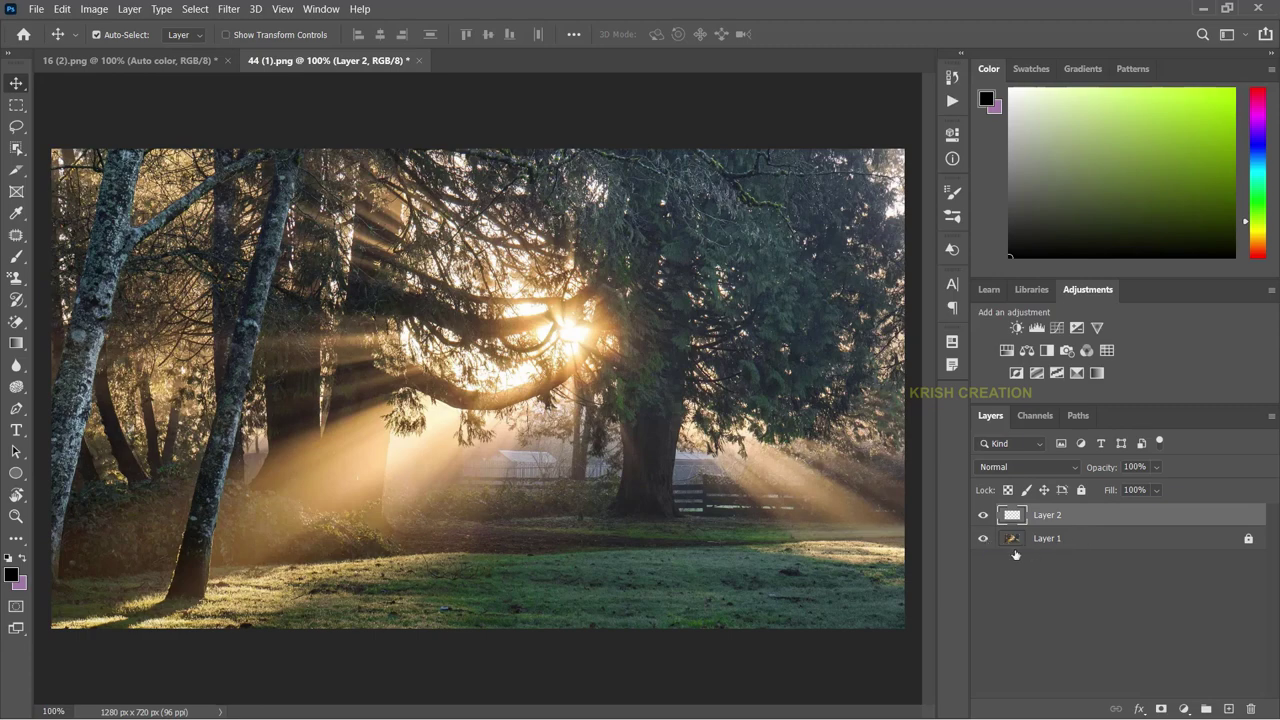
pyautogui.click(985, 540)
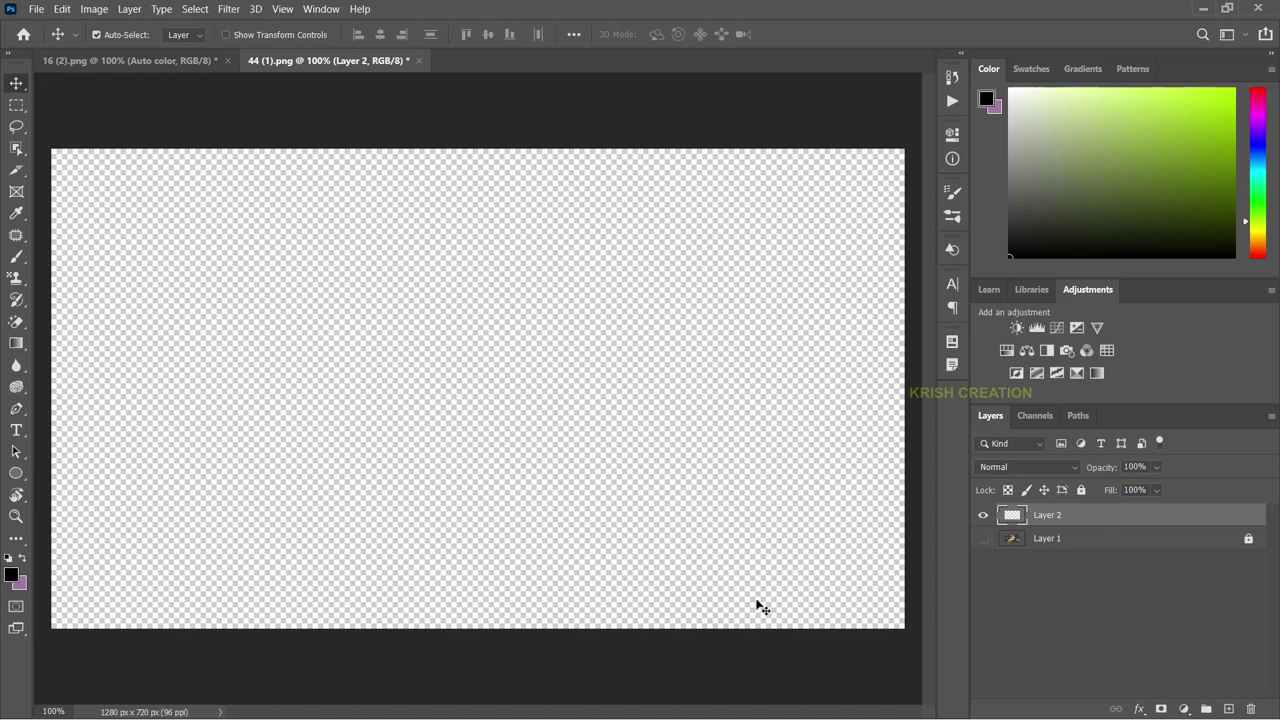
pyautogui.click(983, 539)
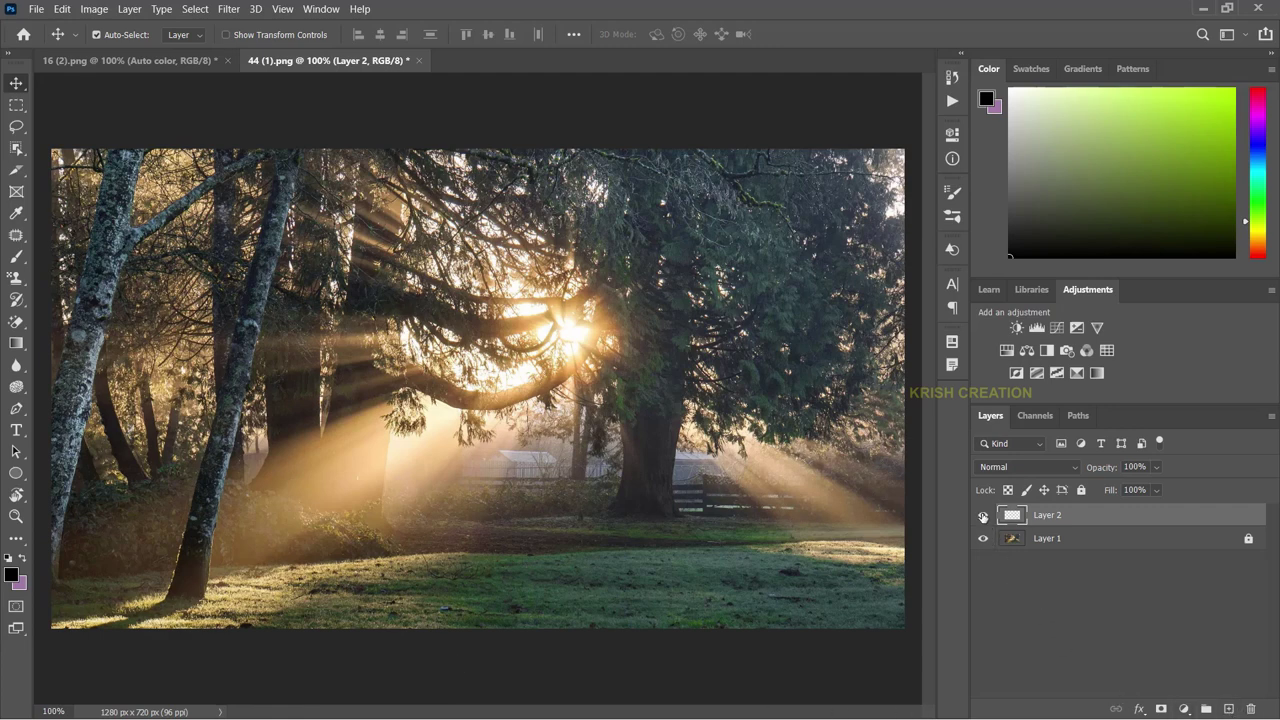
pyautogui.rightClick(1087, 517)
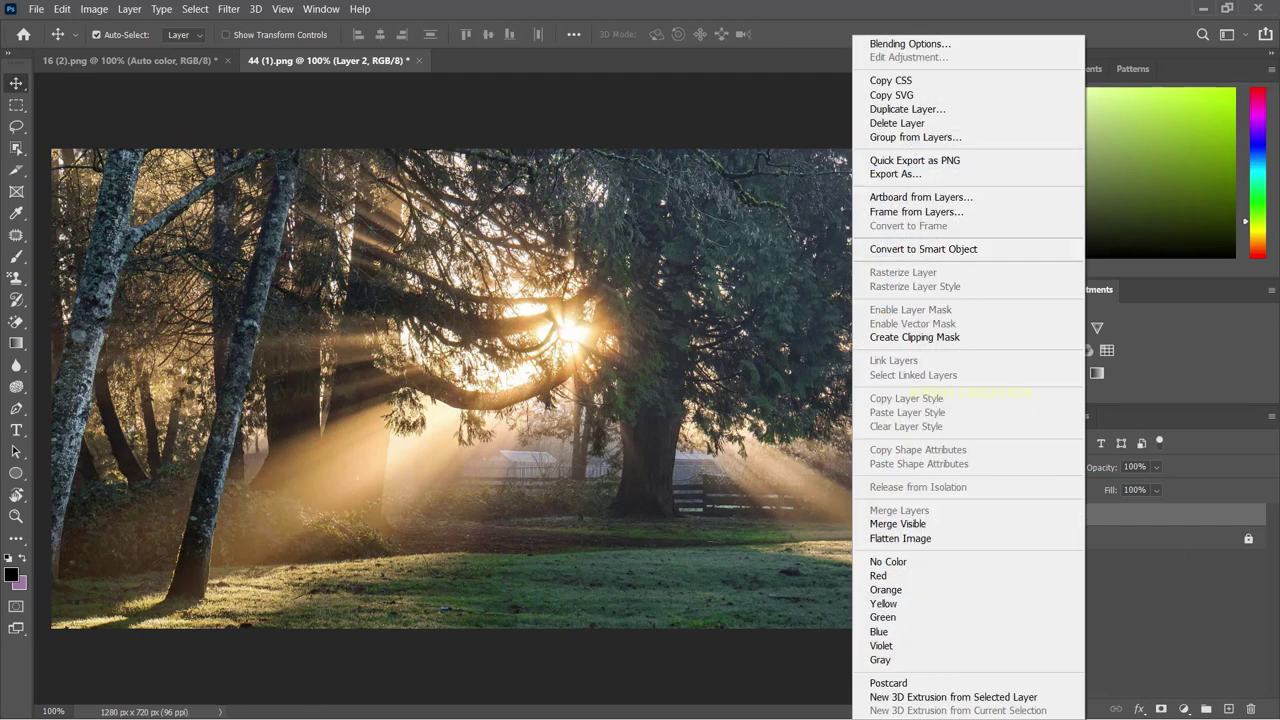
pyautogui.press('Escape')
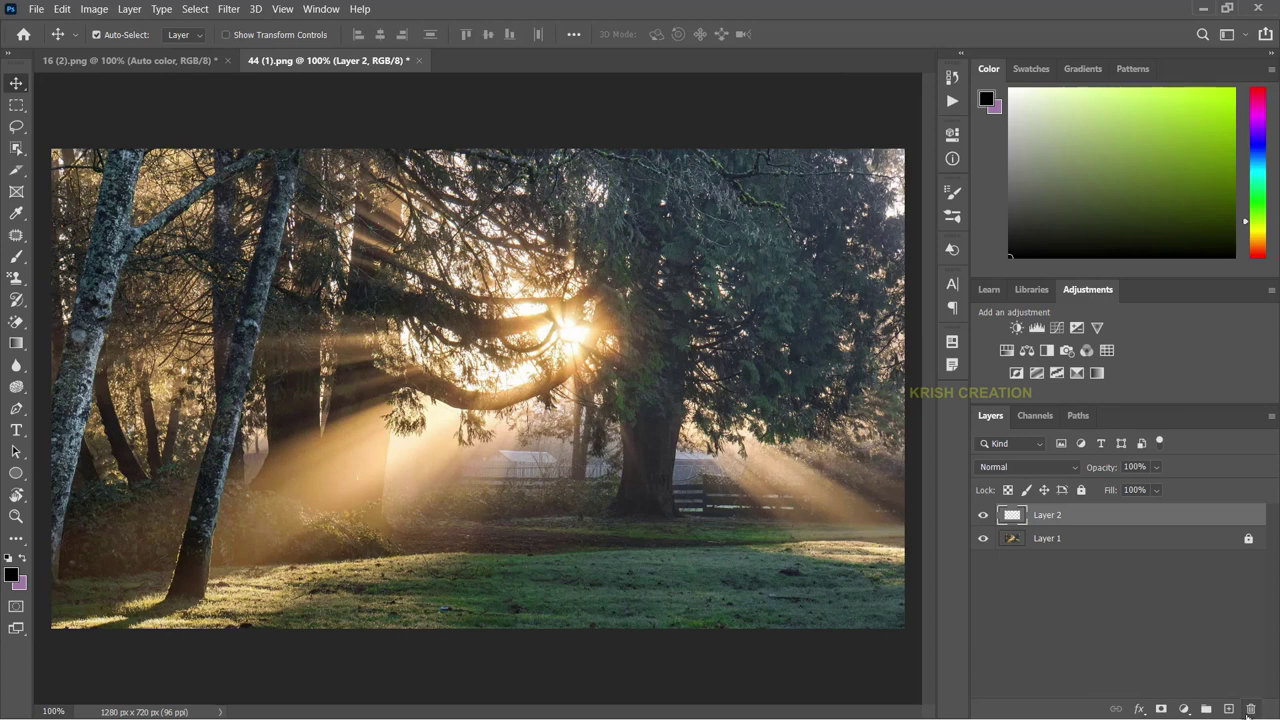
pyautogui.click(1250, 710)
pyautogui.click(595, 287)
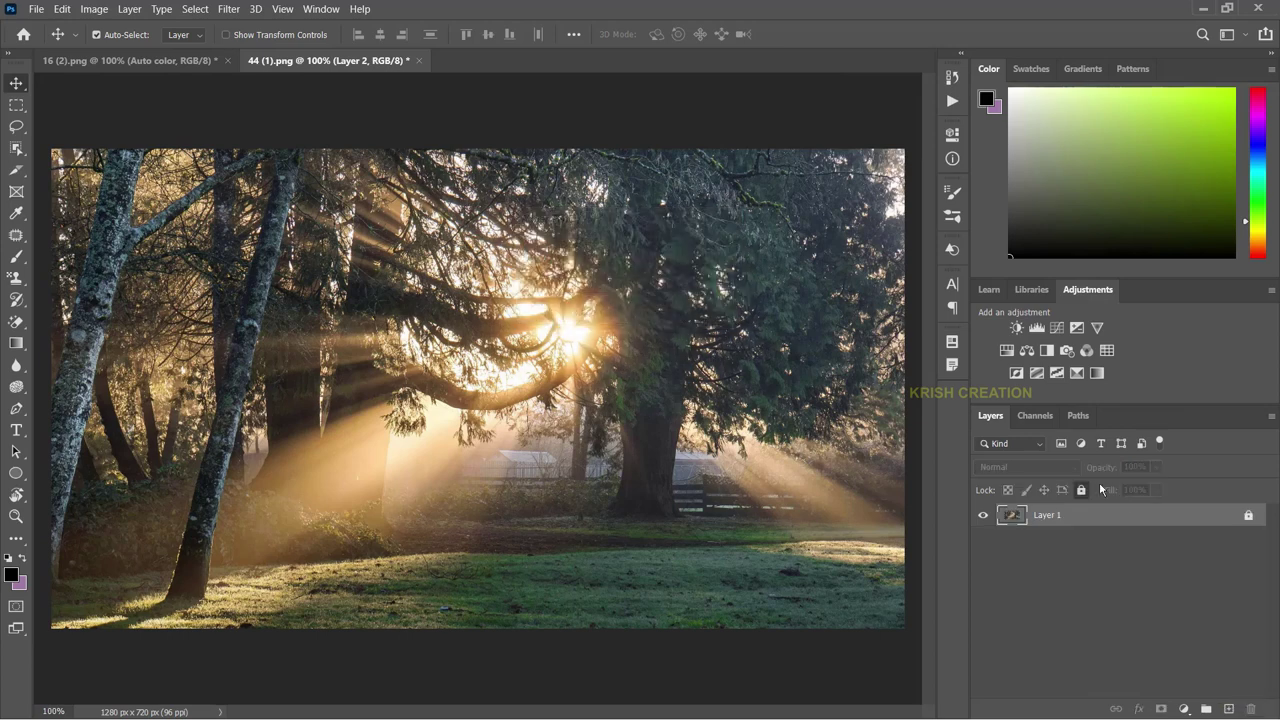
# - Unlock Layer 1 and duplicate it as a new layer named 'Auto tone'
pyautogui.click(1248, 516)
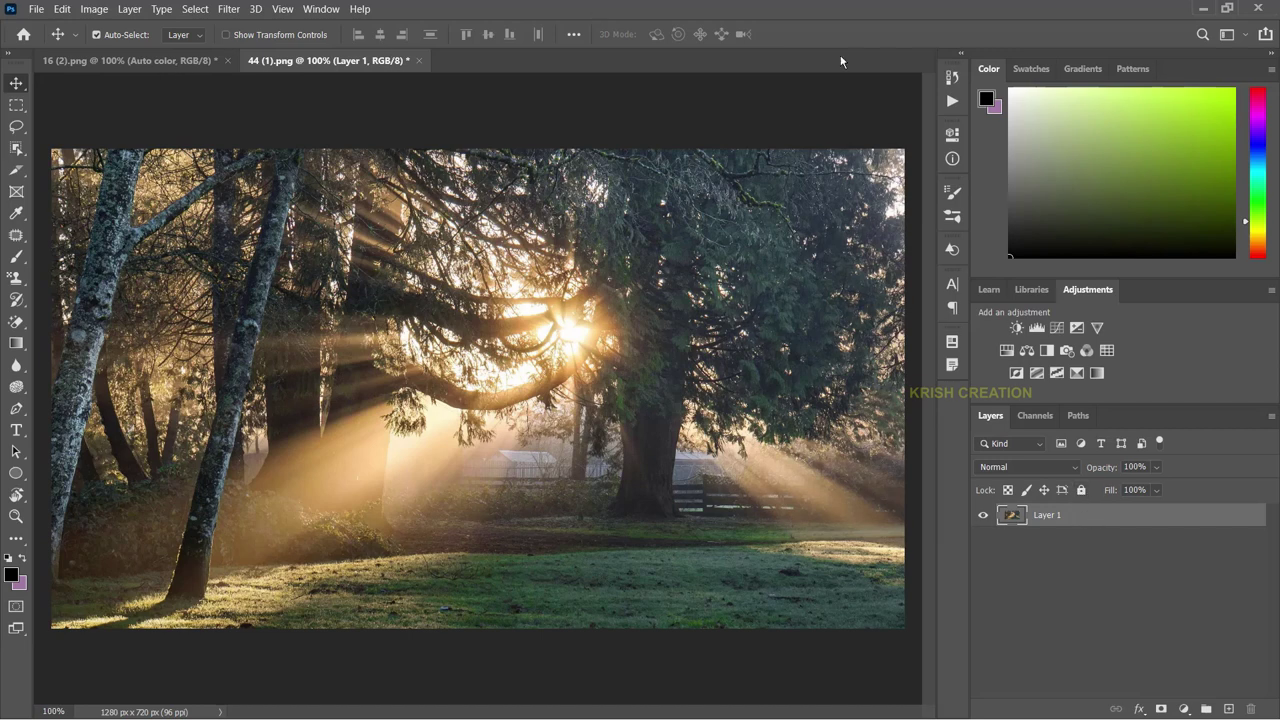
pyautogui.rightClick(1078, 516)
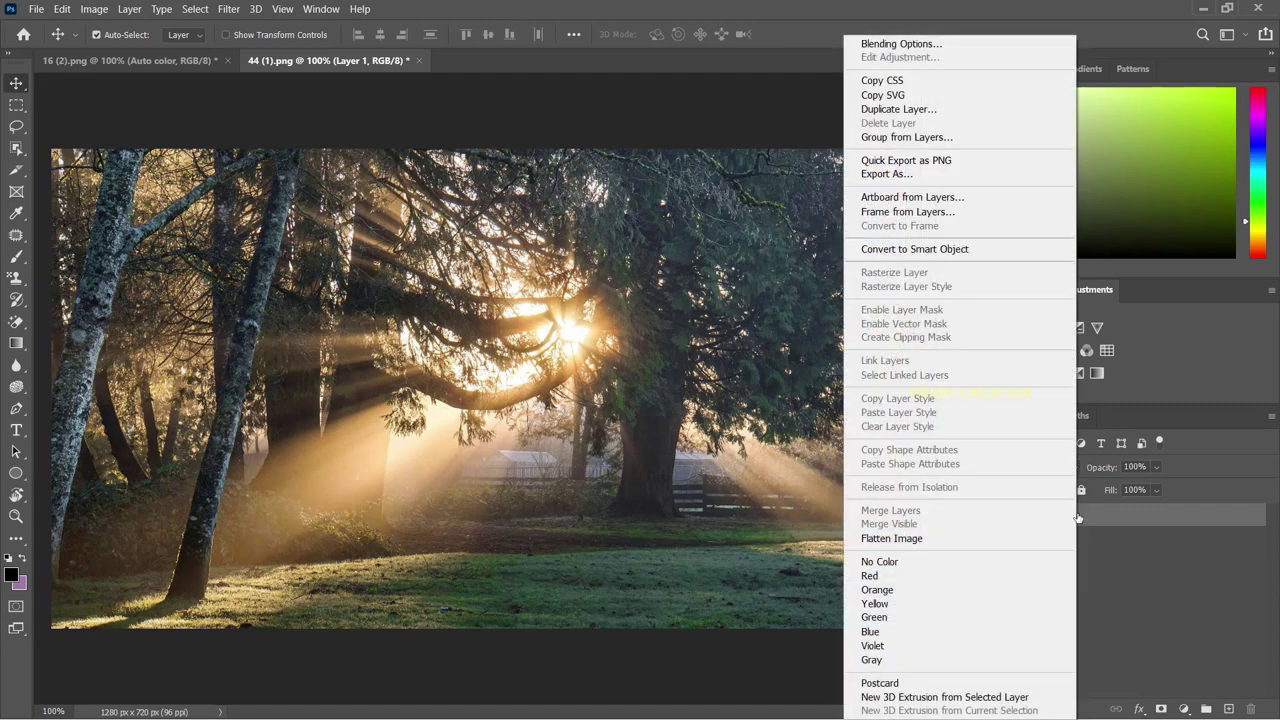
pyautogui.click(914, 112)
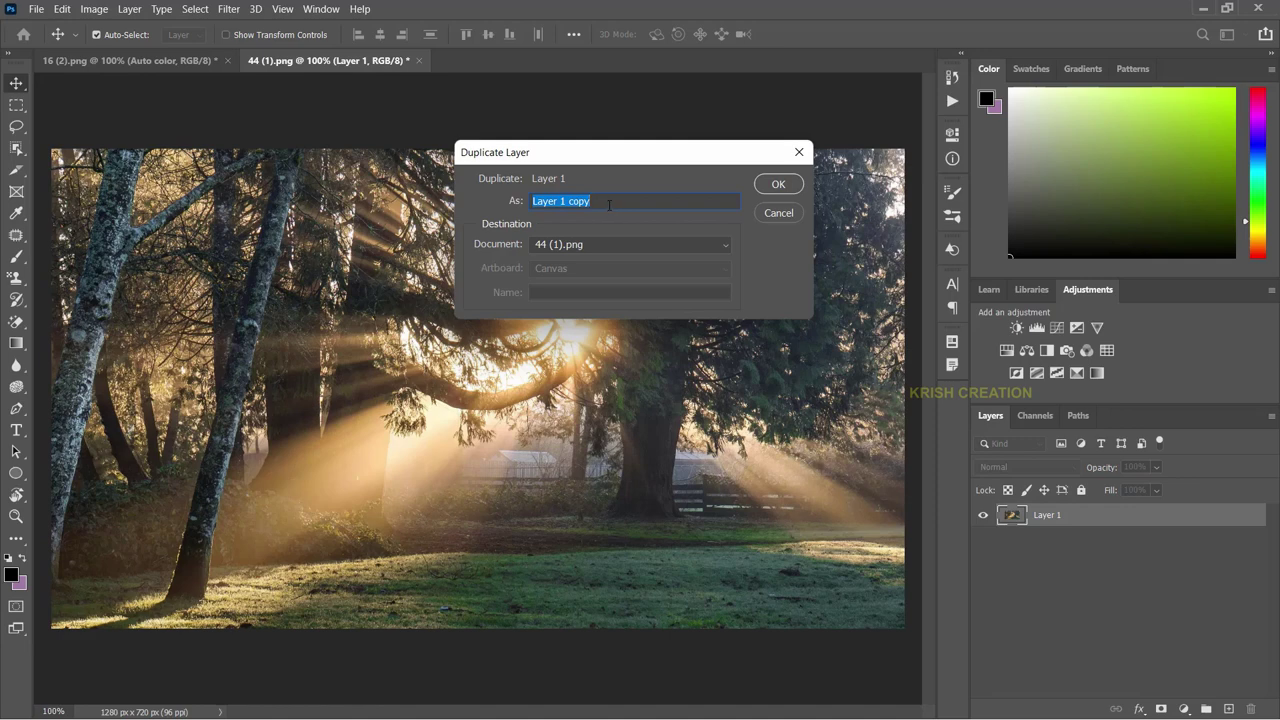
pyautogui.write('A')
pyautogui.write('uto tone')
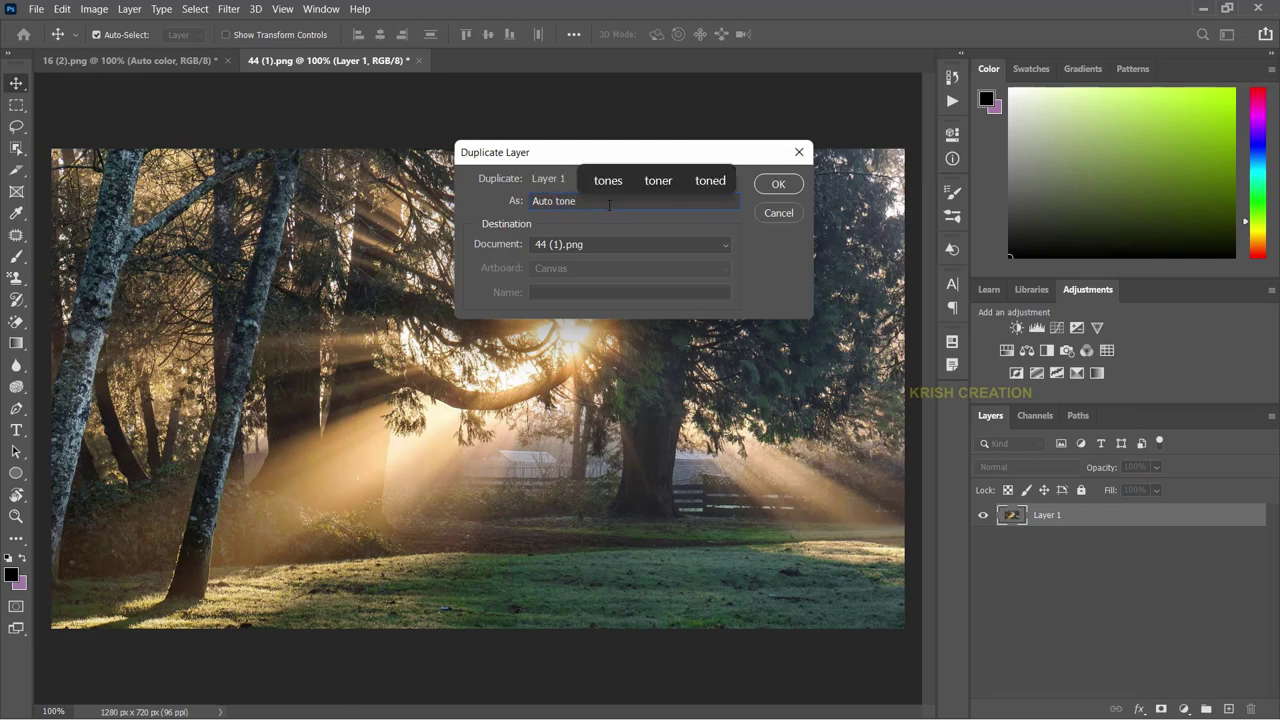
pyautogui.press('Return')
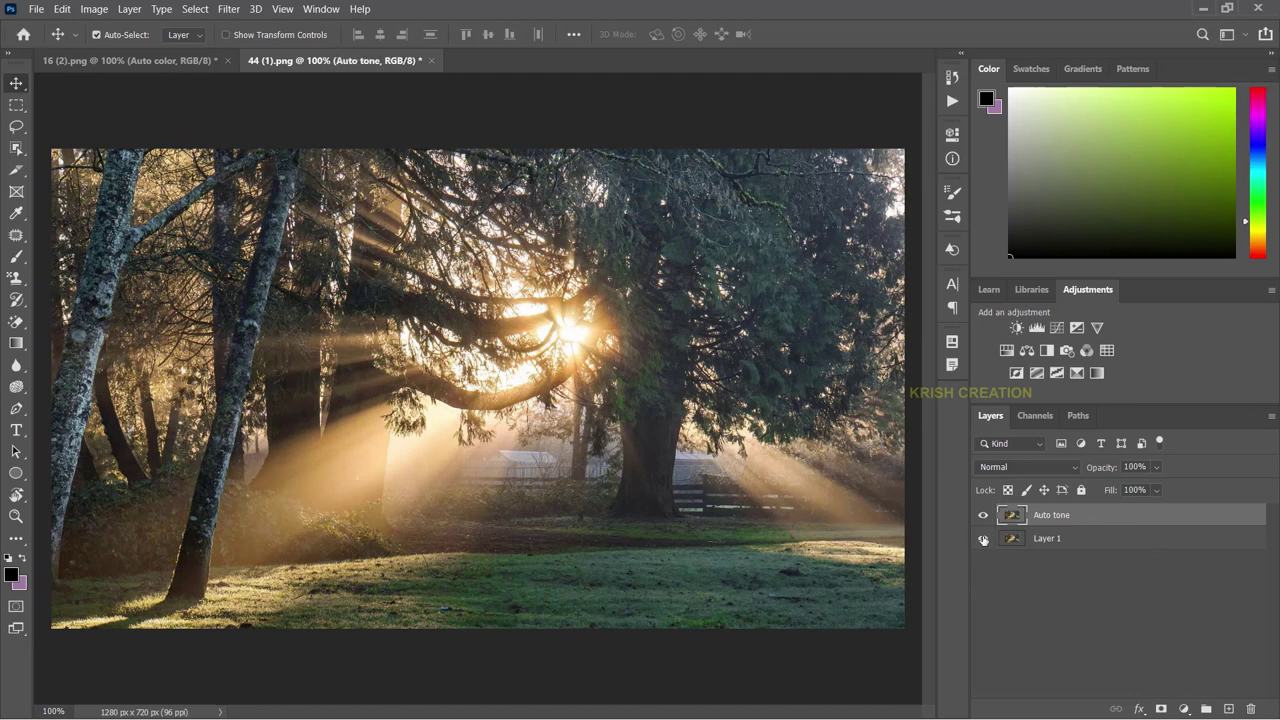
# - Apply Image > Auto Tone to the Auto tone layer and toggle its visibility to compare
pyautogui.click(985, 540)
pyautogui.click(985, 540)
pyautogui.click(98, 12)
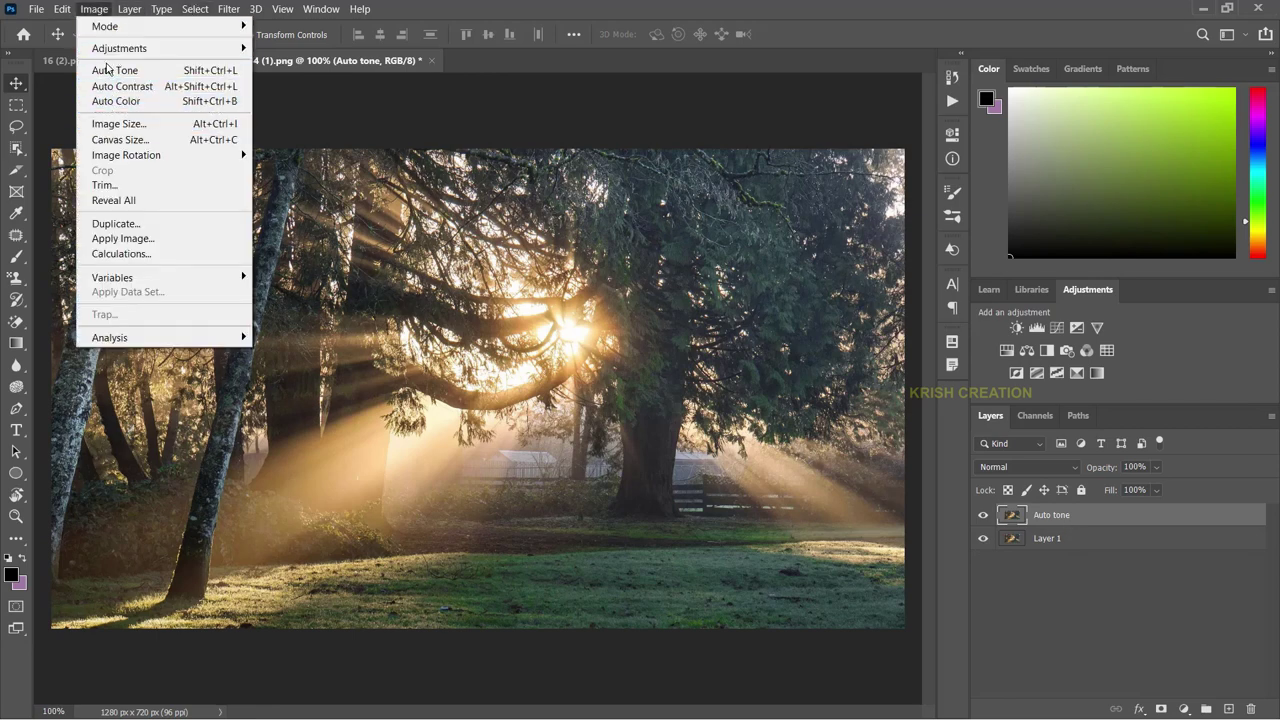
pyautogui.click(108, 69)
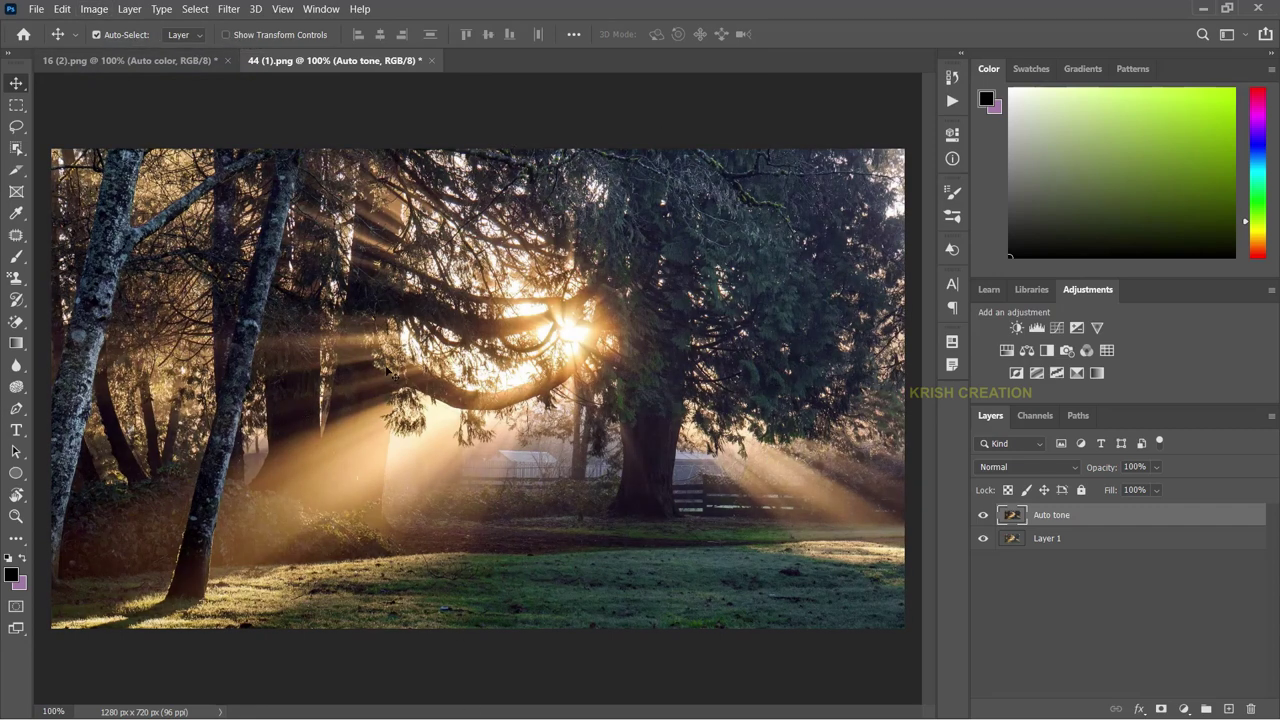
pyautogui.click(983, 516)
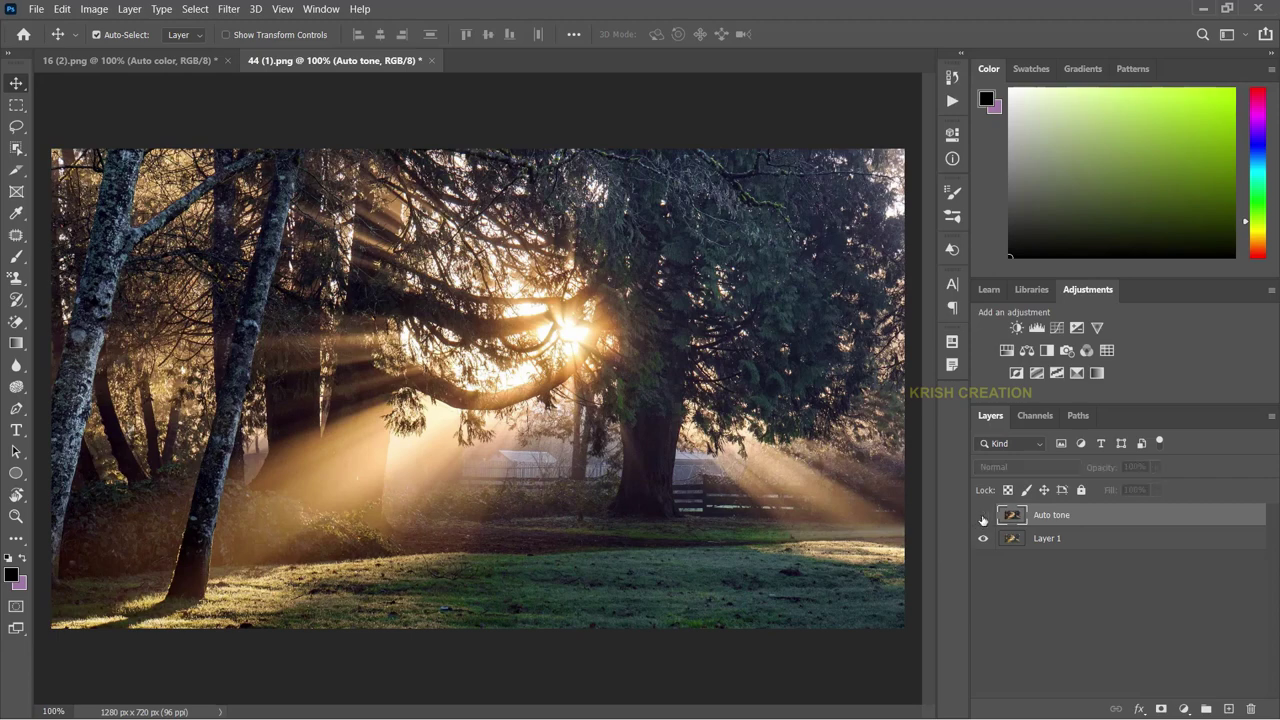
pyautogui.click(983, 516)
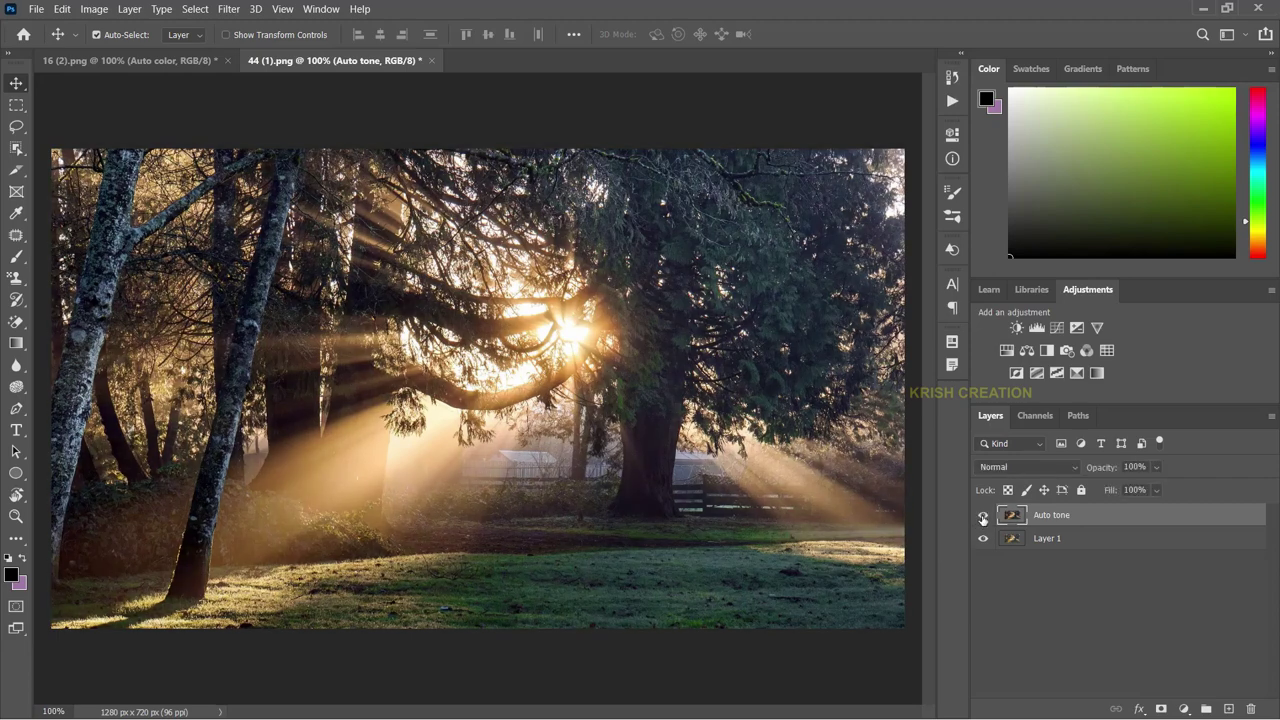
pyautogui.click(983, 515)
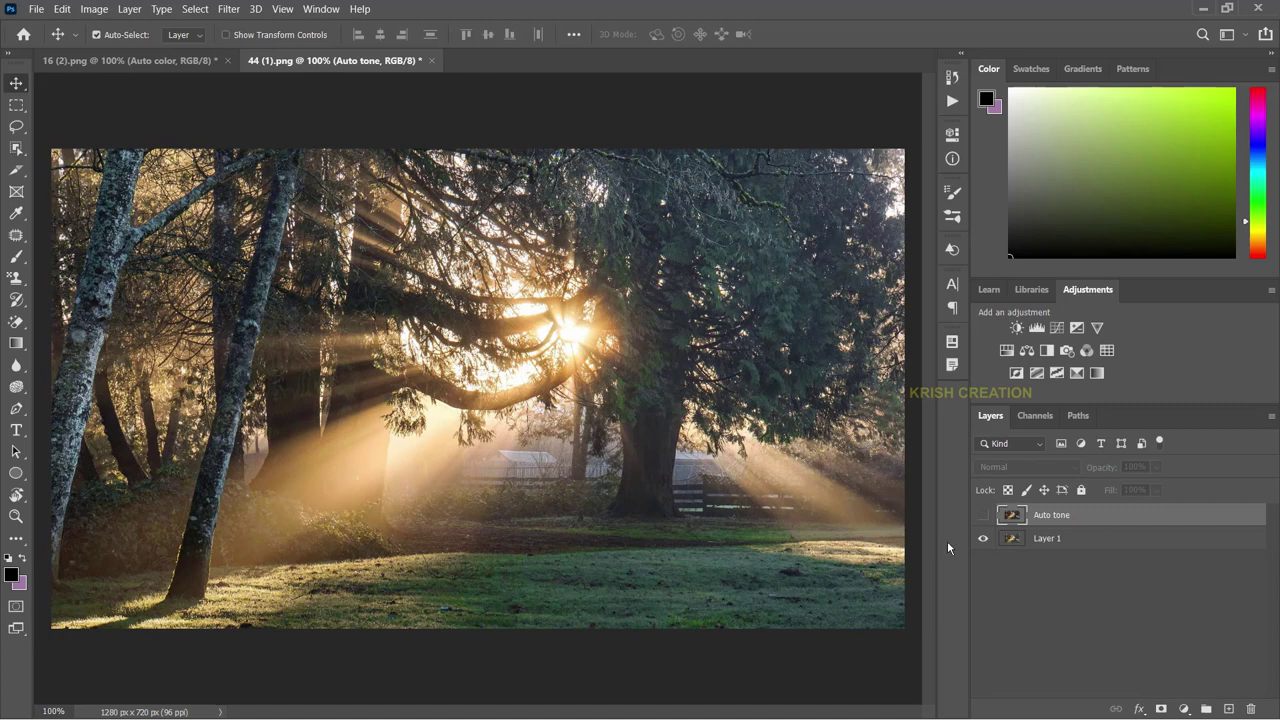
pyautogui.click(984, 516)
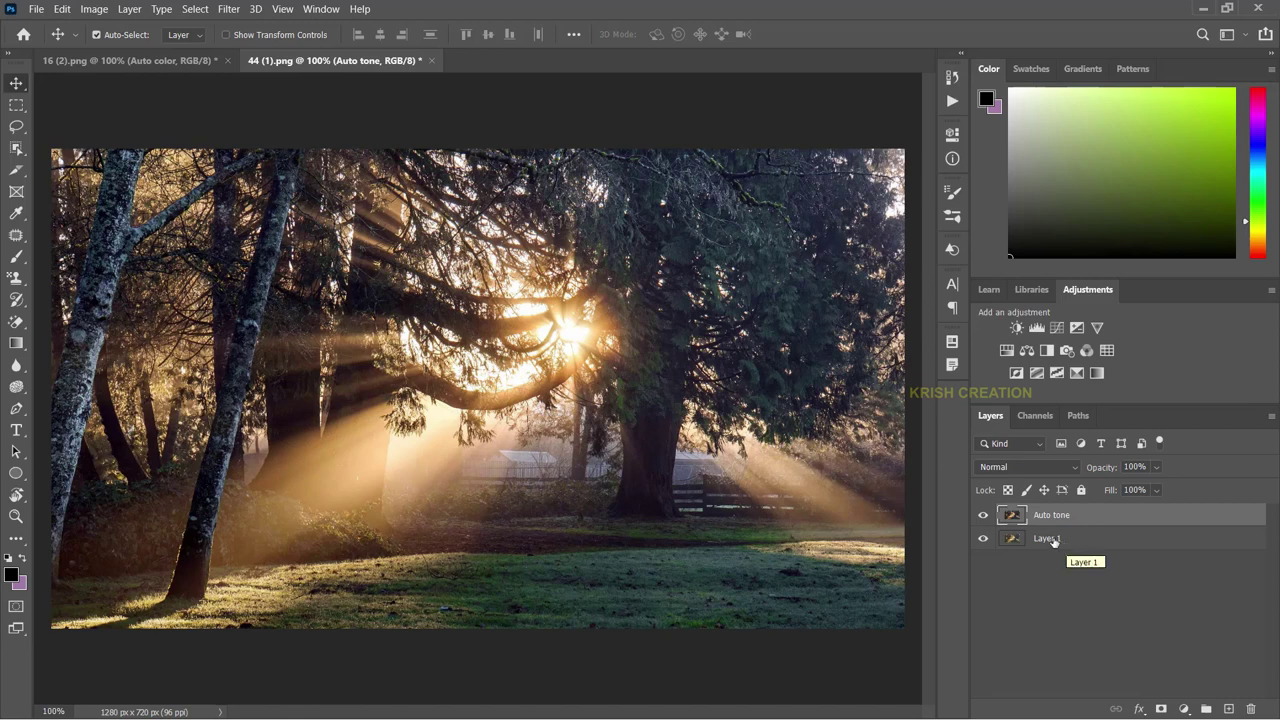
# - Duplicate Layer 1 as 'Auto contrast', then reselect the original Layer 1
pyautogui.rightClick(1053, 540)
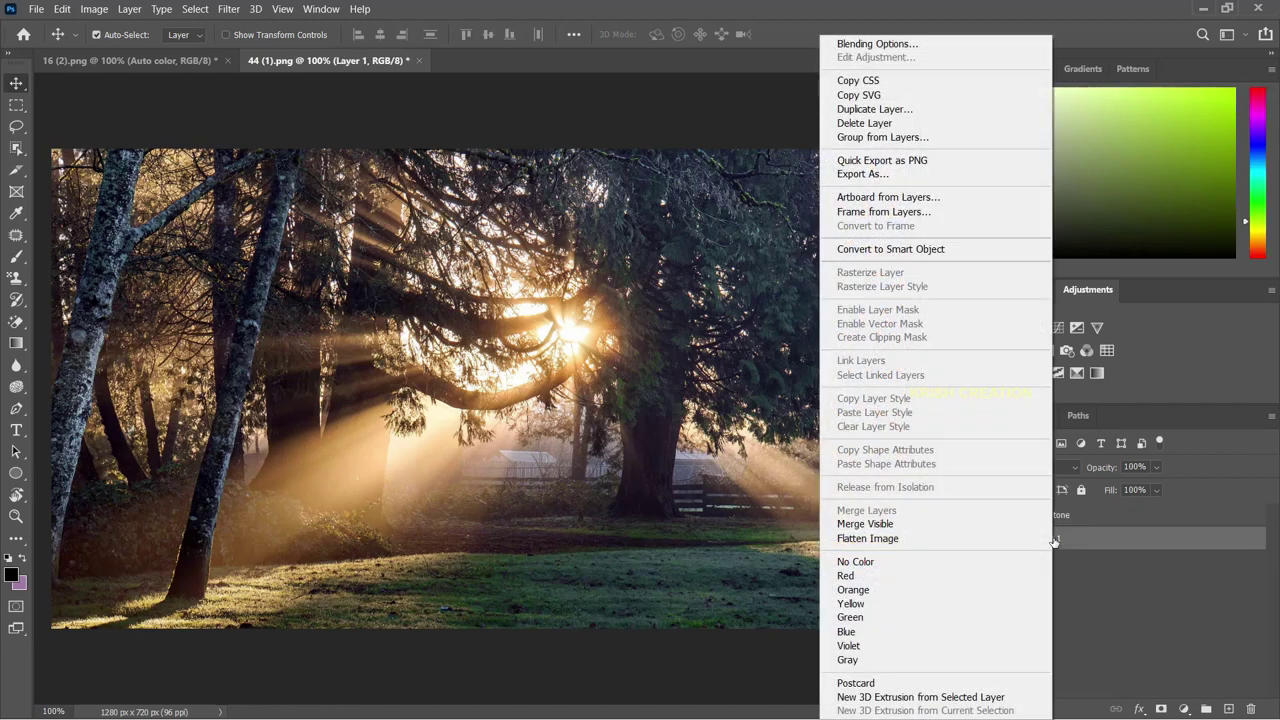
pyautogui.click(922, 110)
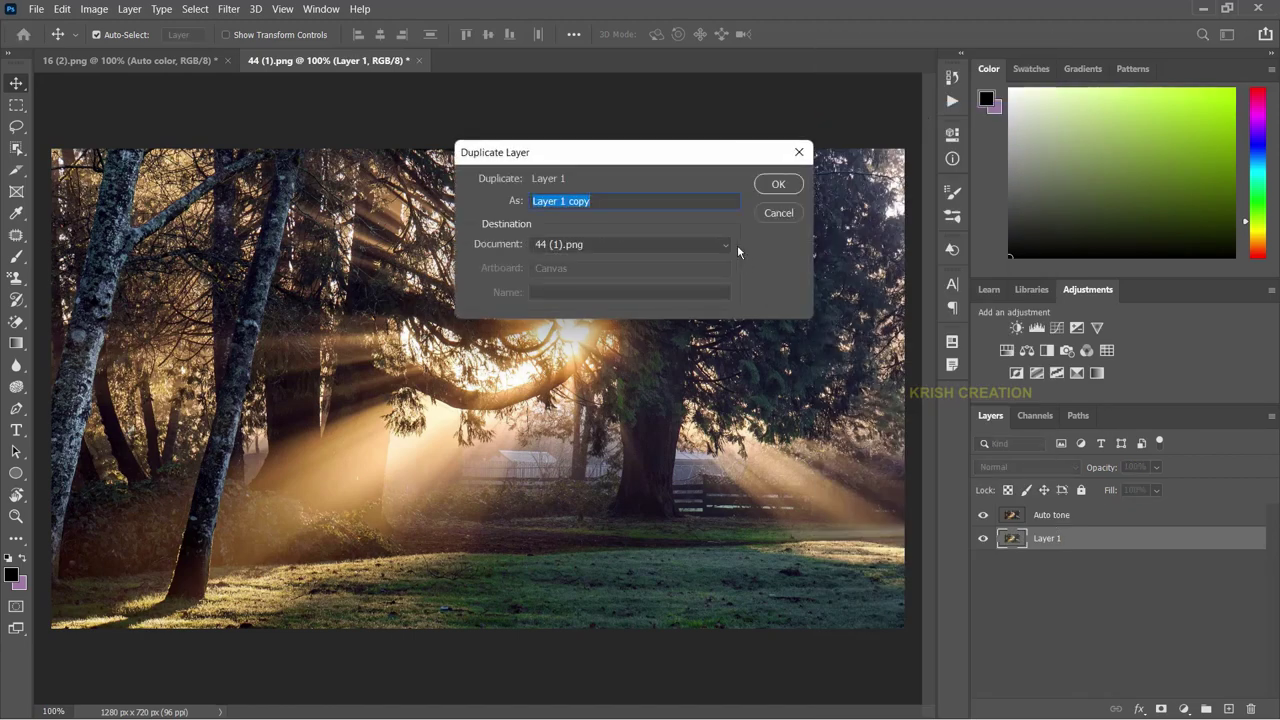
pyautogui.write('Auto')
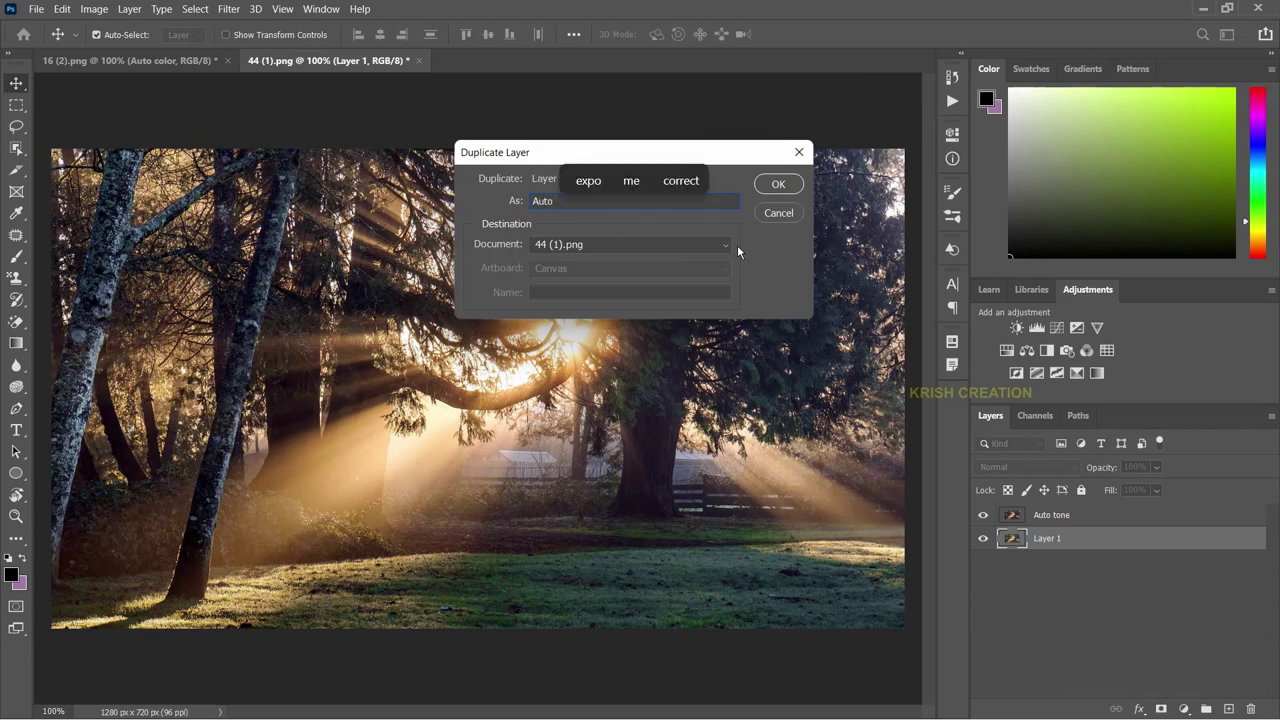
pyautogui.write(' contrast')
pyautogui.press('Return')
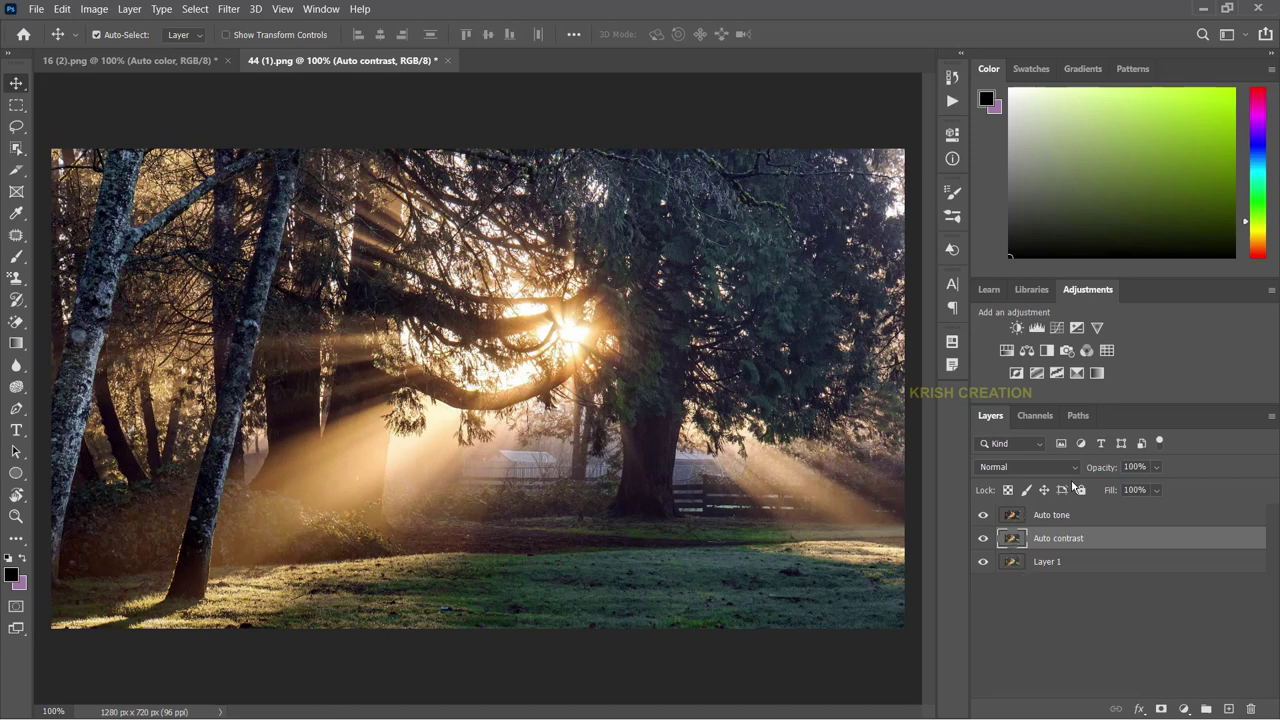
pyautogui.click(1060, 567)
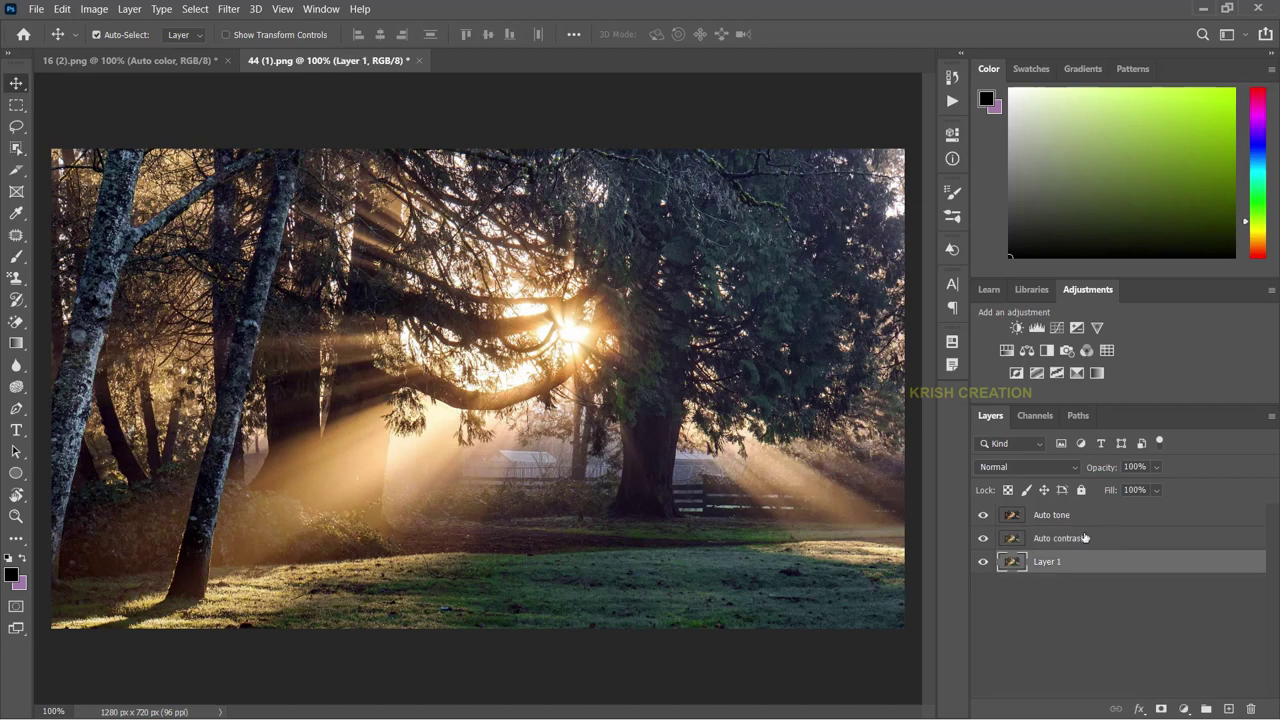
# - Apply Auto Contrast to the Auto contrast layer, hiding Auto tone to compare results
pyautogui.click(1190, 537)
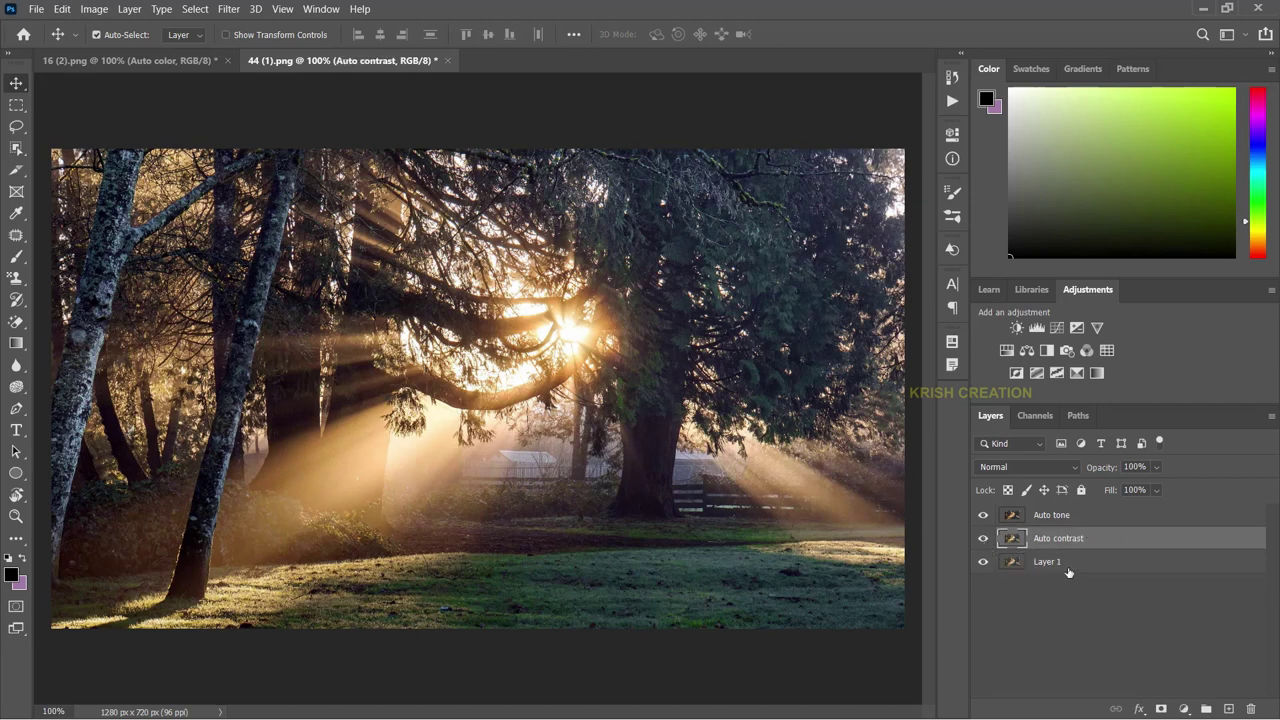
pyautogui.click(94, 9)
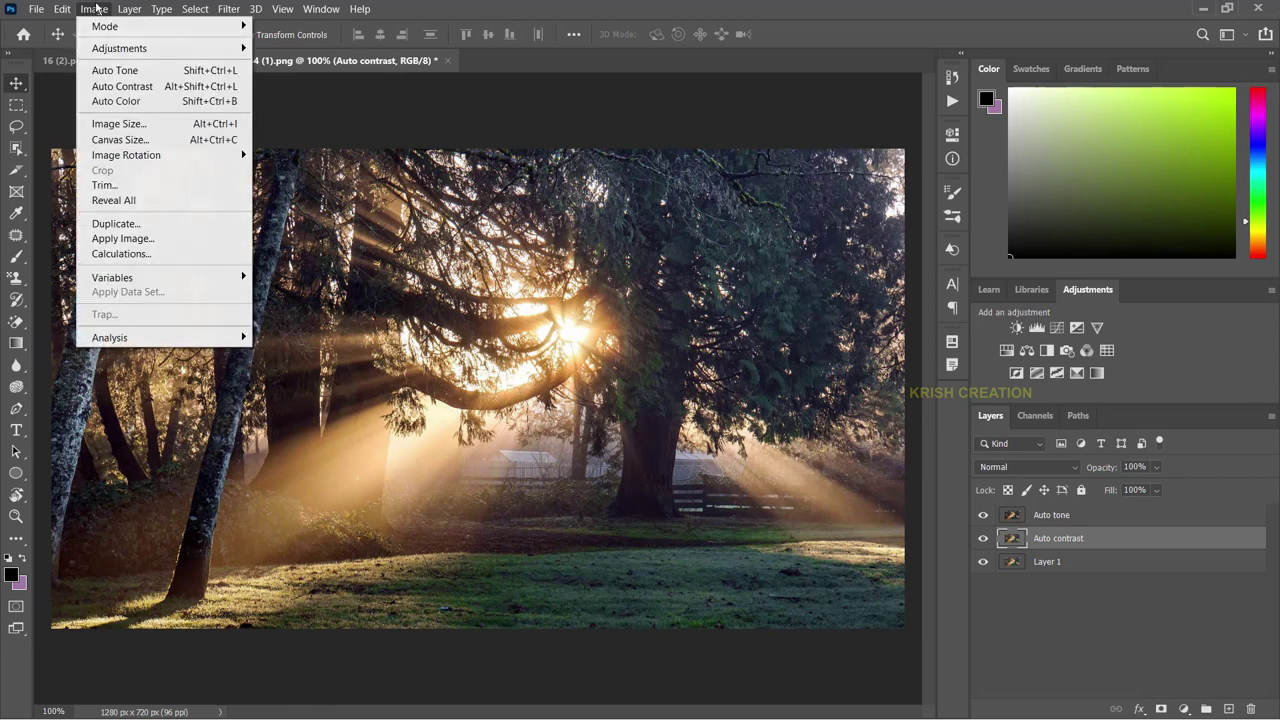
pyautogui.click(120, 86)
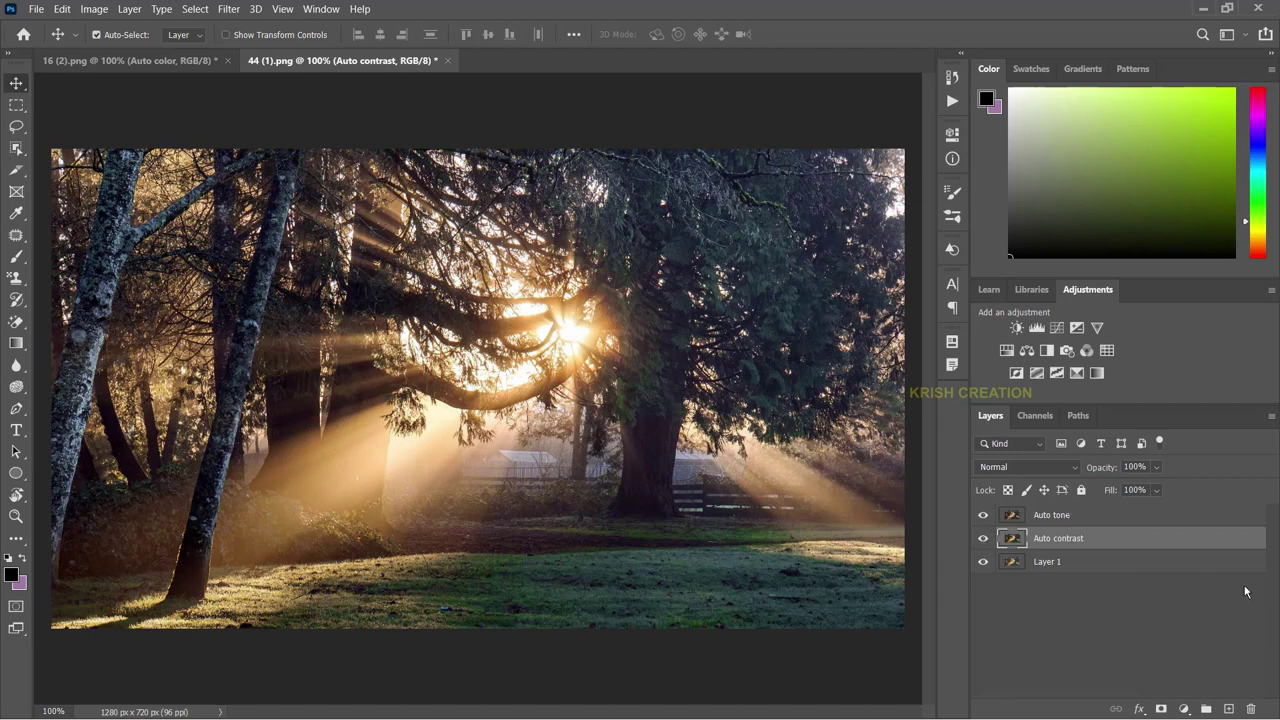
pyautogui.click(983, 515)
pyautogui.click(984, 540)
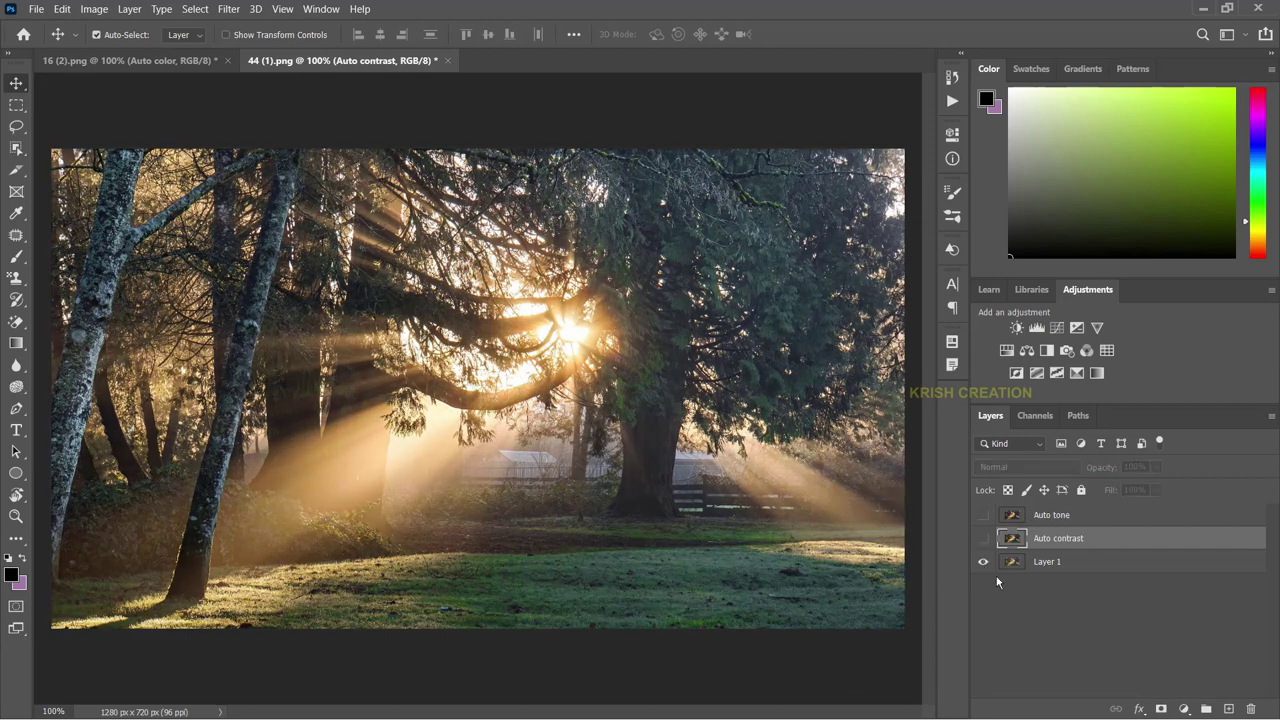
pyautogui.click(984, 540)
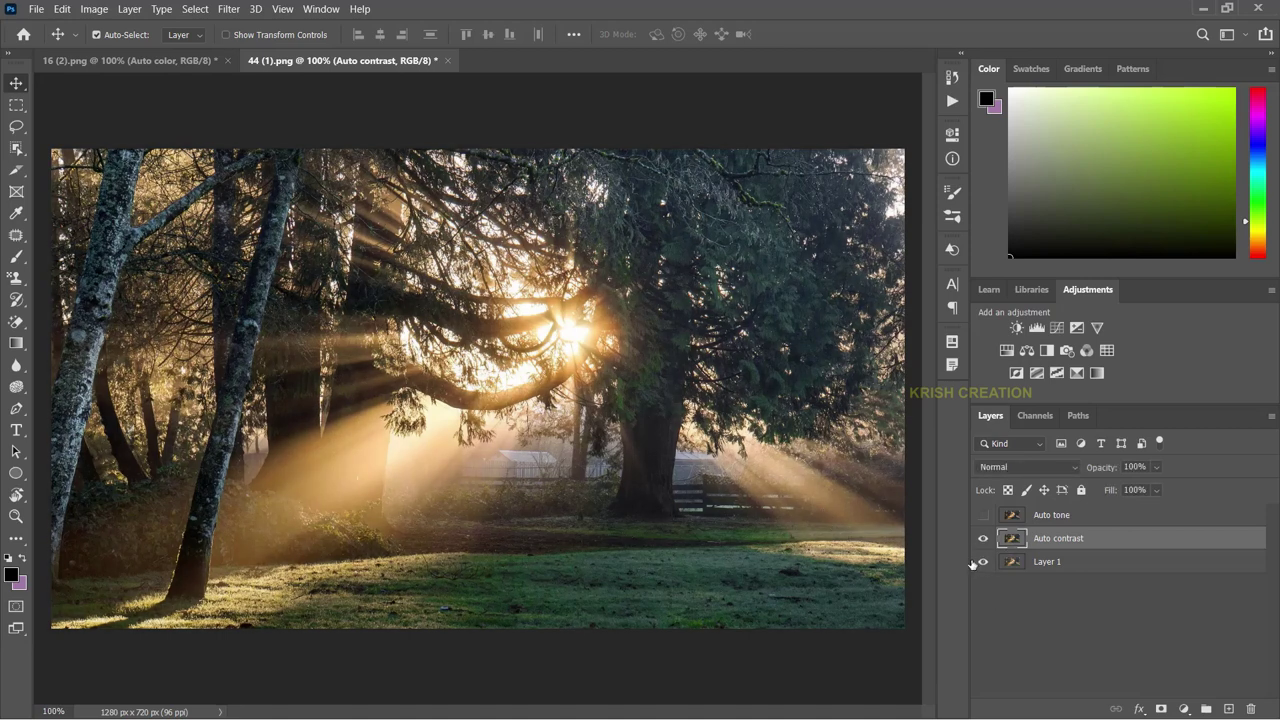
# - Duplicate Layer 1 as a new layer named 'Auto color'
pyautogui.click(1046, 563)
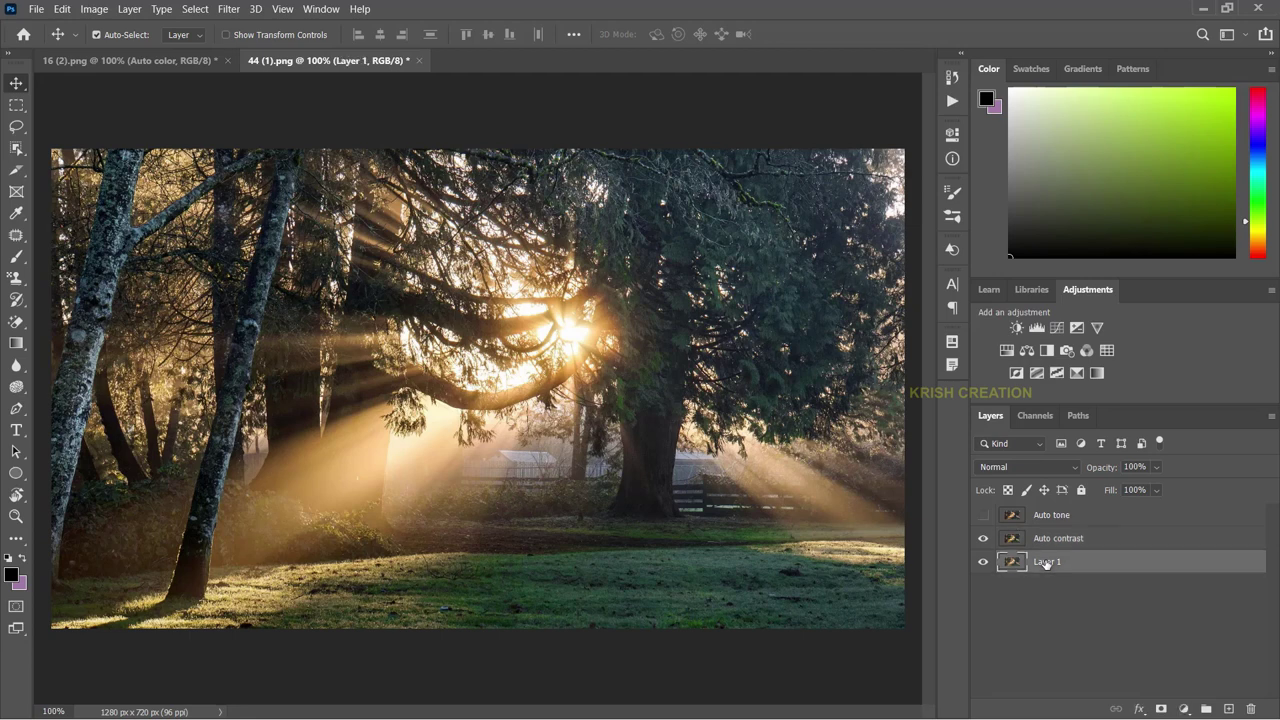
pyautogui.rightClick(1046, 563)
pyautogui.click(1095, 109)
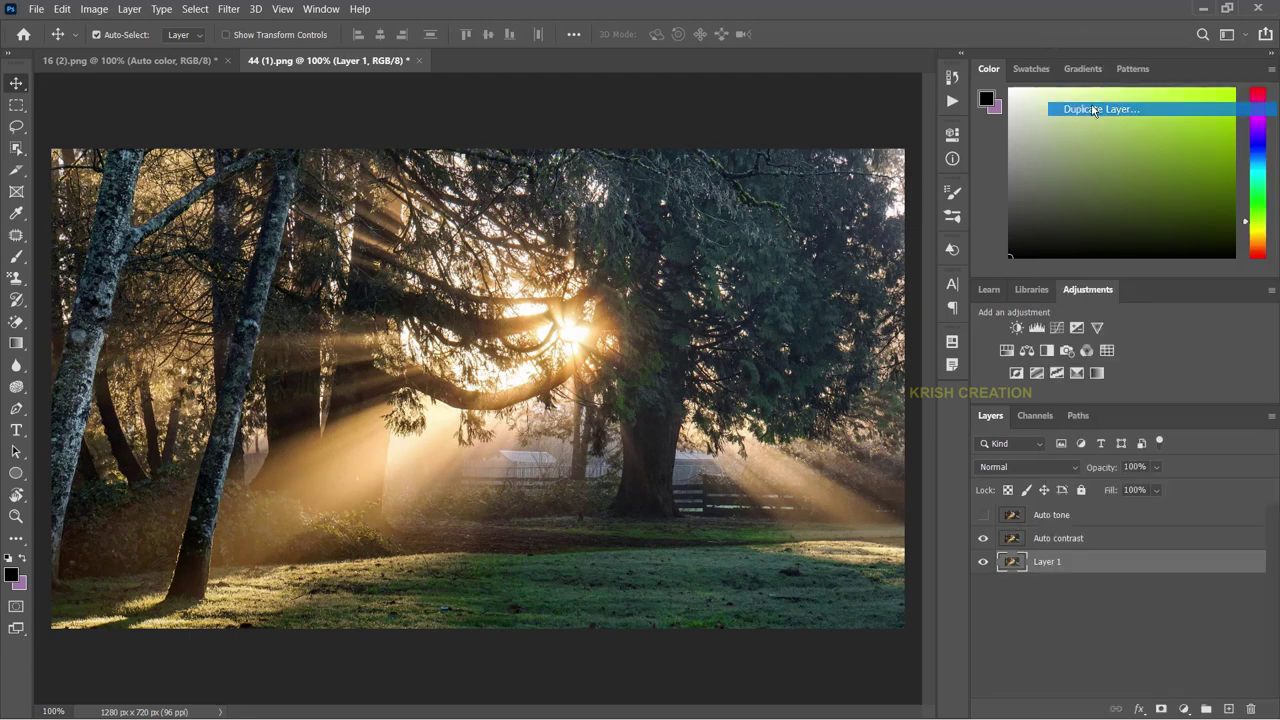
pyautogui.write('A')
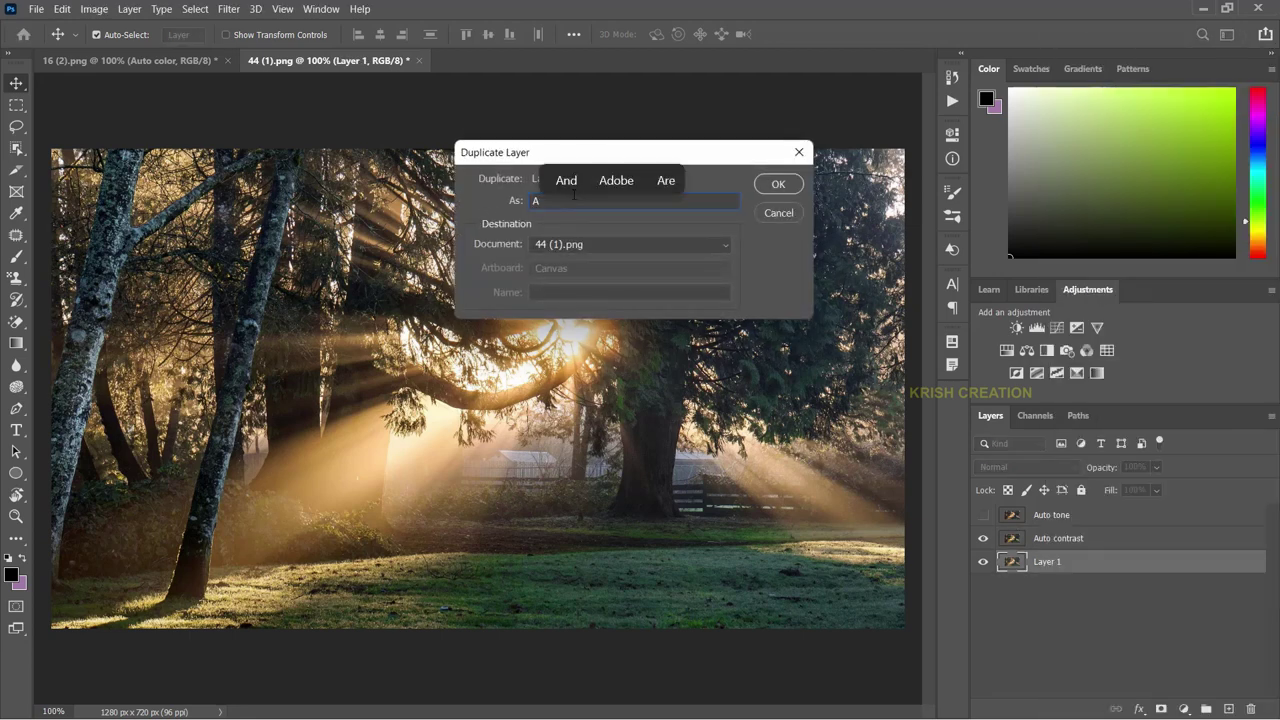
pyautogui.write('uto color')
pyautogui.press('Return')
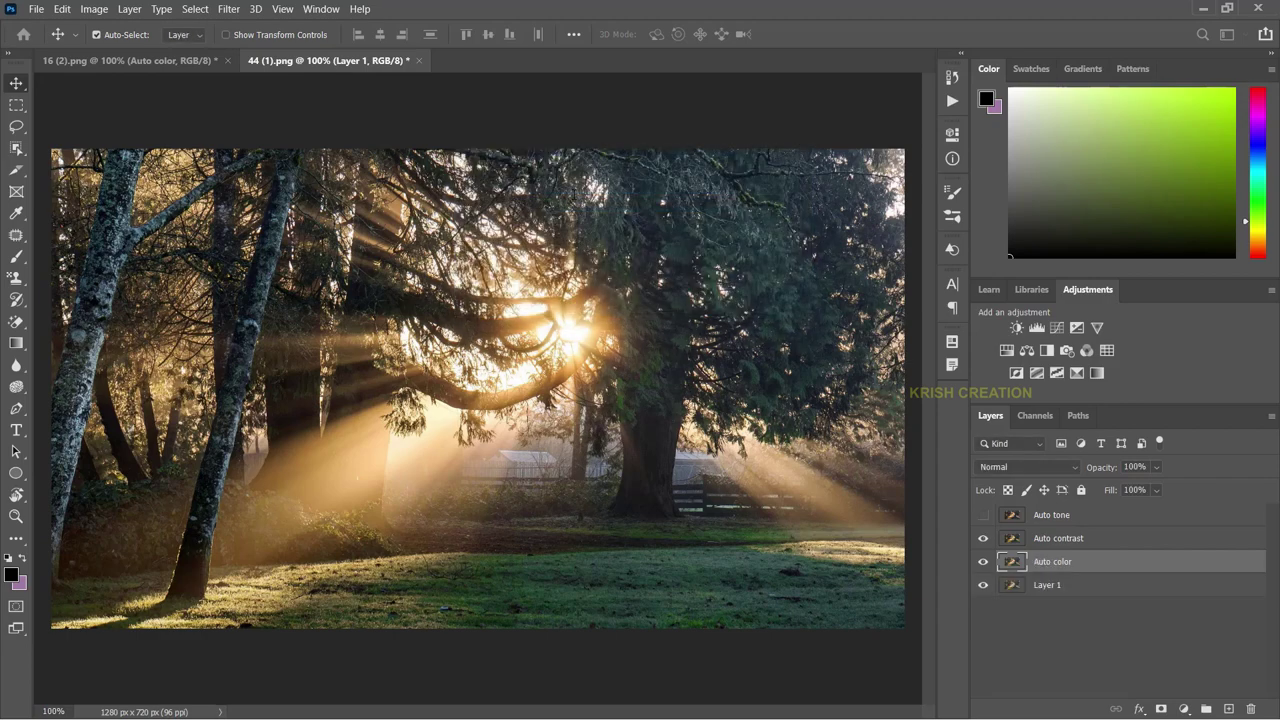
# - Apply Image > Auto Color to the Auto color layer and toggle it to compare
pyautogui.click(983, 539)
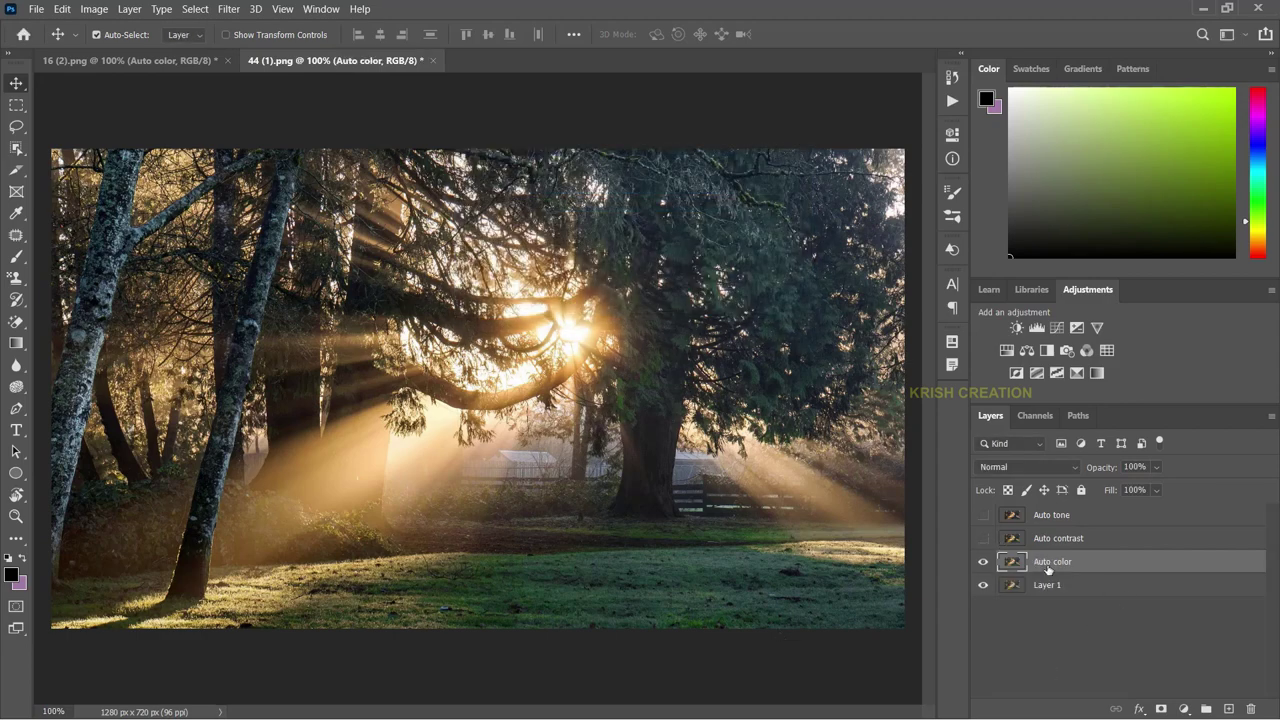
pyautogui.click(130, 9)
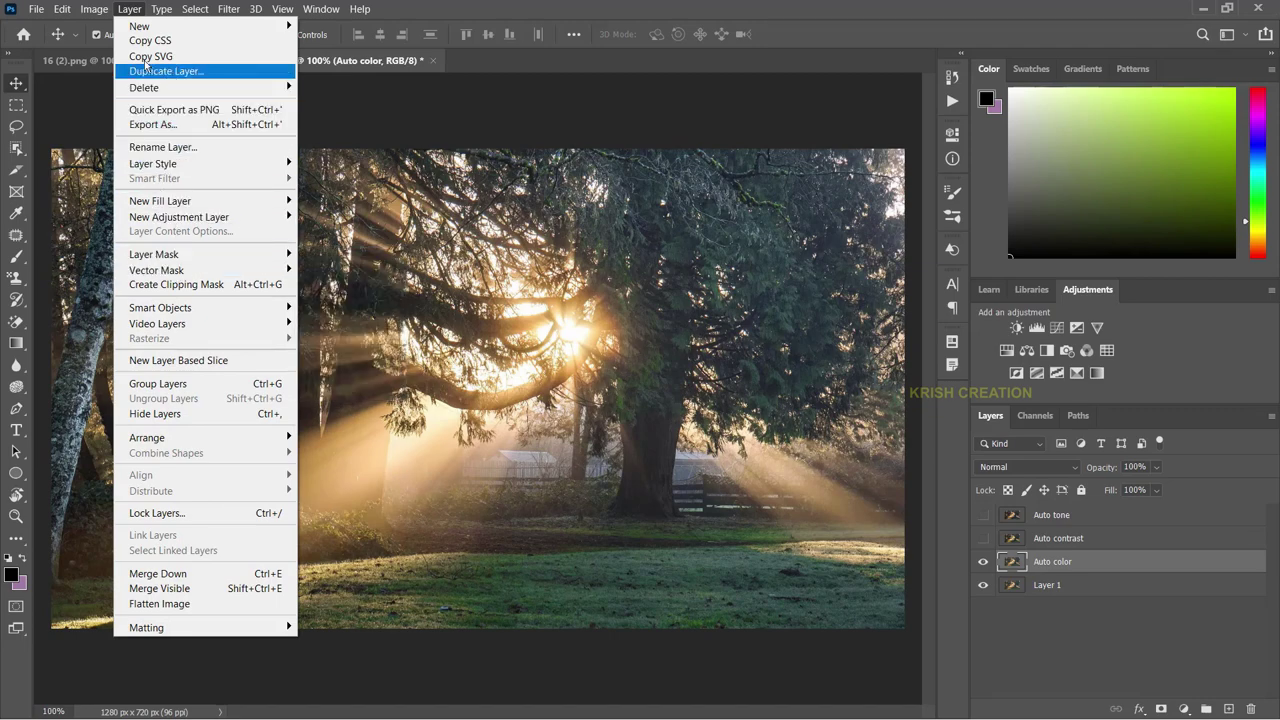
pyautogui.moveTo(94, 9)
pyautogui.click(117, 101)
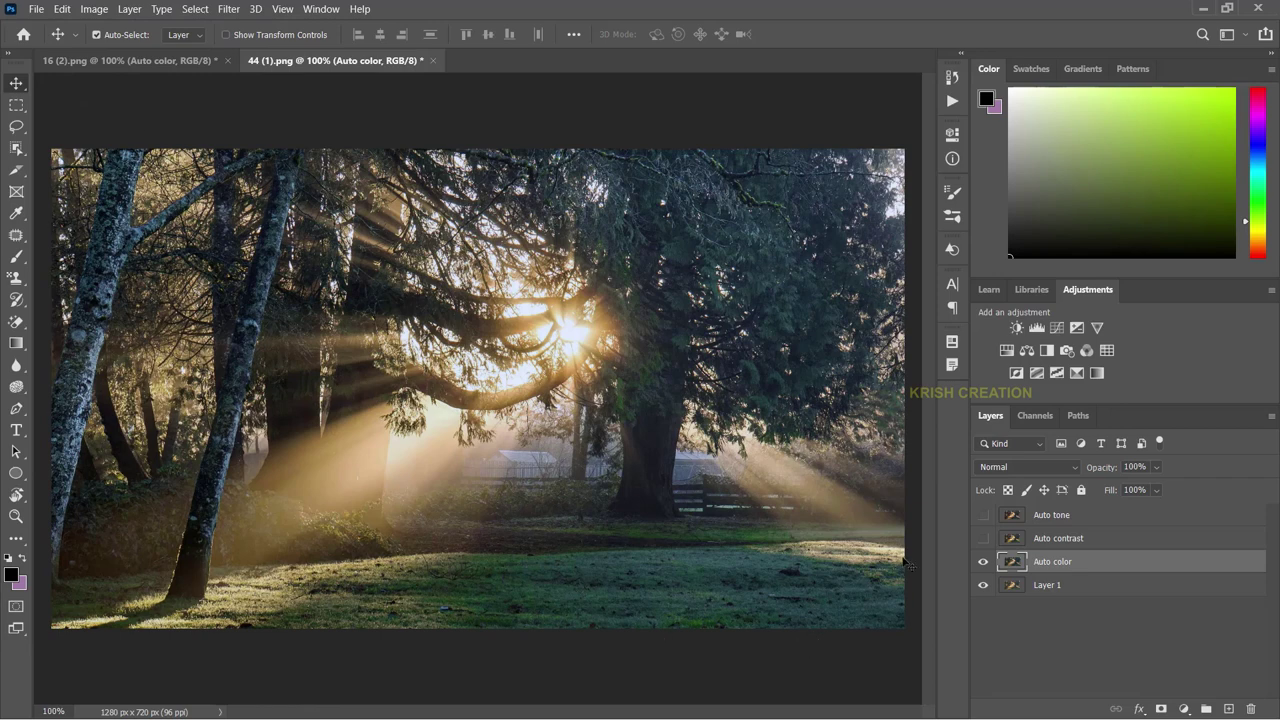
pyautogui.click(984, 565)
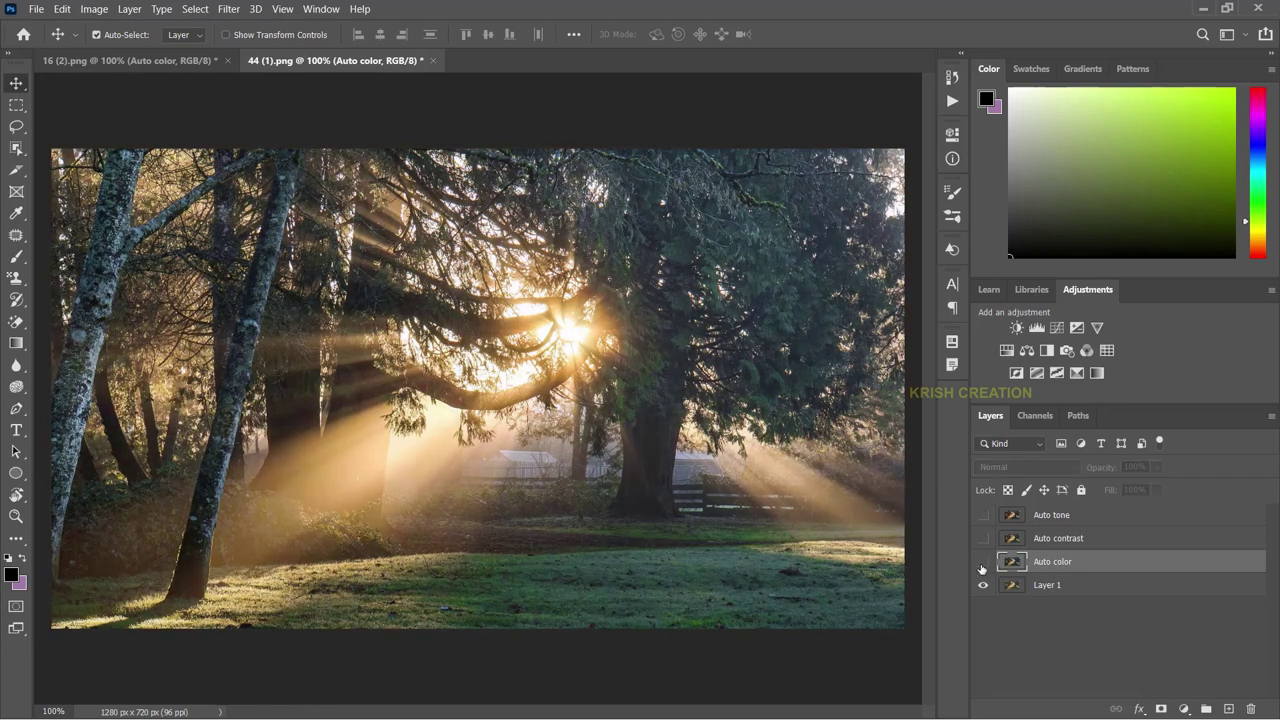
pyautogui.click(983, 563)
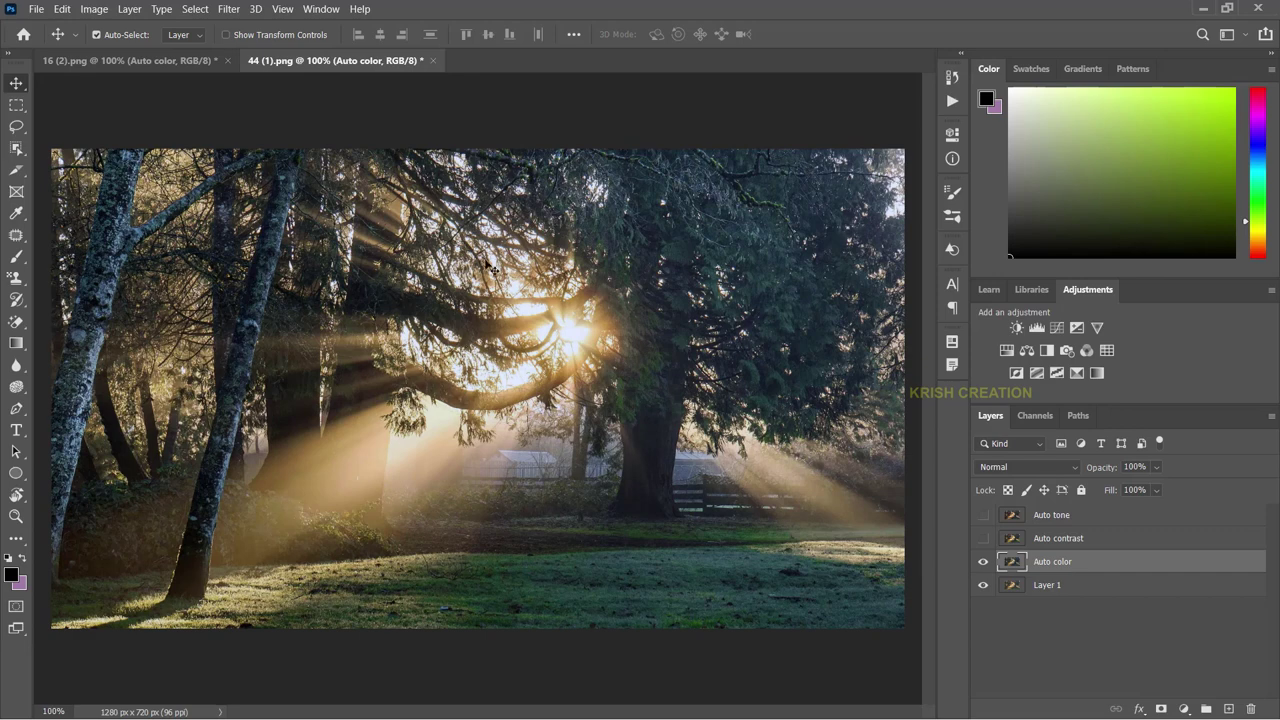
pyautogui.click(984, 563)
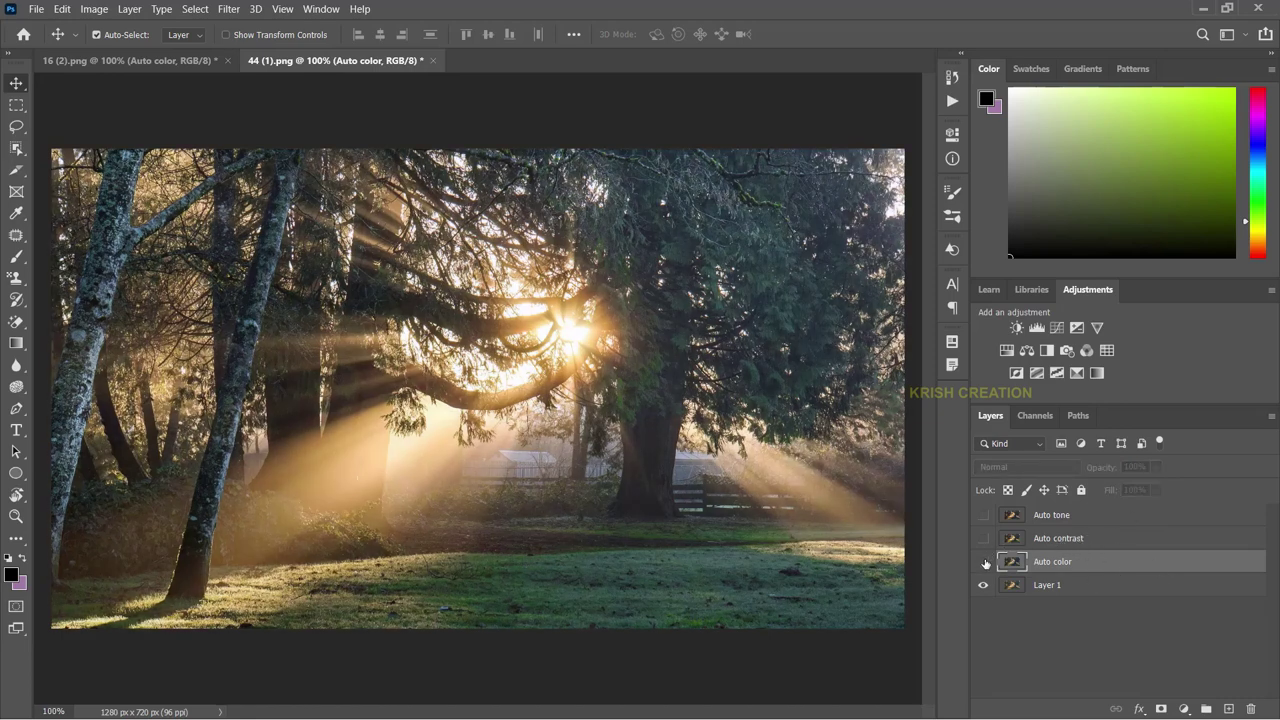
# - Make Auto color, Auto contrast and Auto tone visible, then deselect the layer
pyautogui.click(984, 562)
pyautogui.click(983, 538)
pyautogui.click(983, 515)
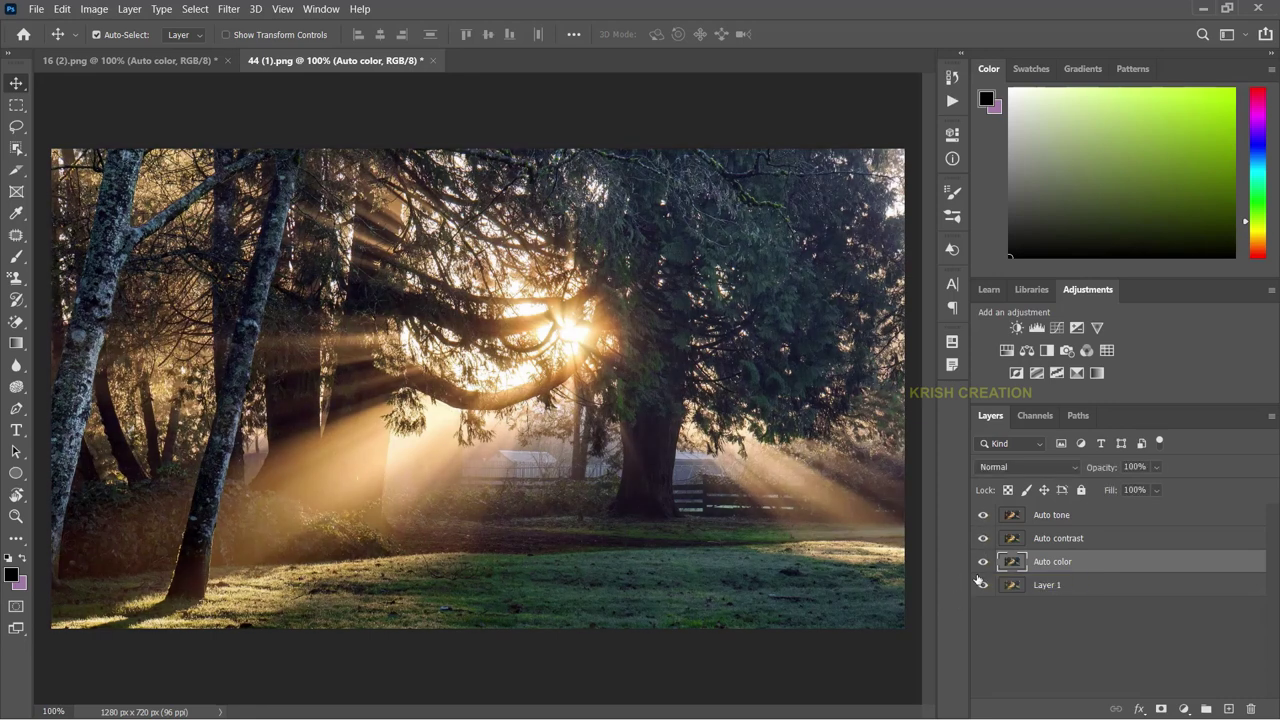
pyautogui.click(1045, 636)
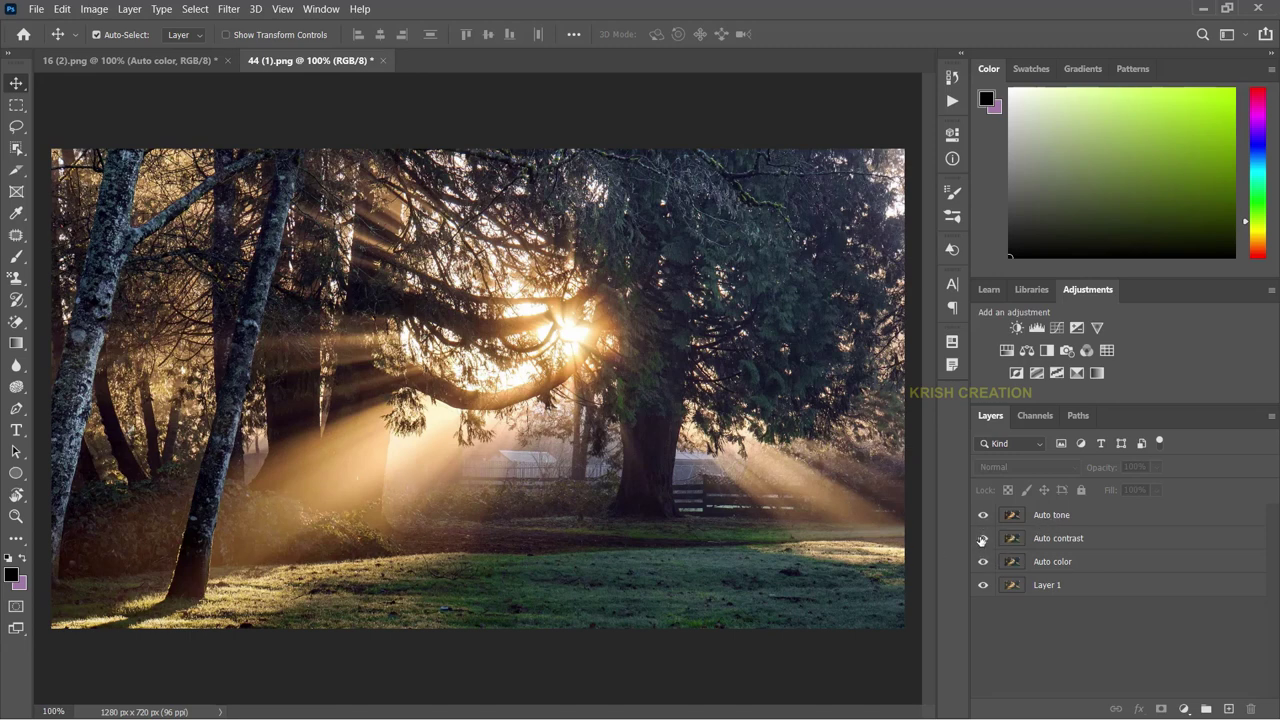
pyautogui.click(982, 539)
pyautogui.click(982, 563)
pyautogui.click(984, 515)
pyautogui.click(984, 515)
pyautogui.click(983, 515)
pyautogui.click(983, 538)
pyautogui.click(983, 515)
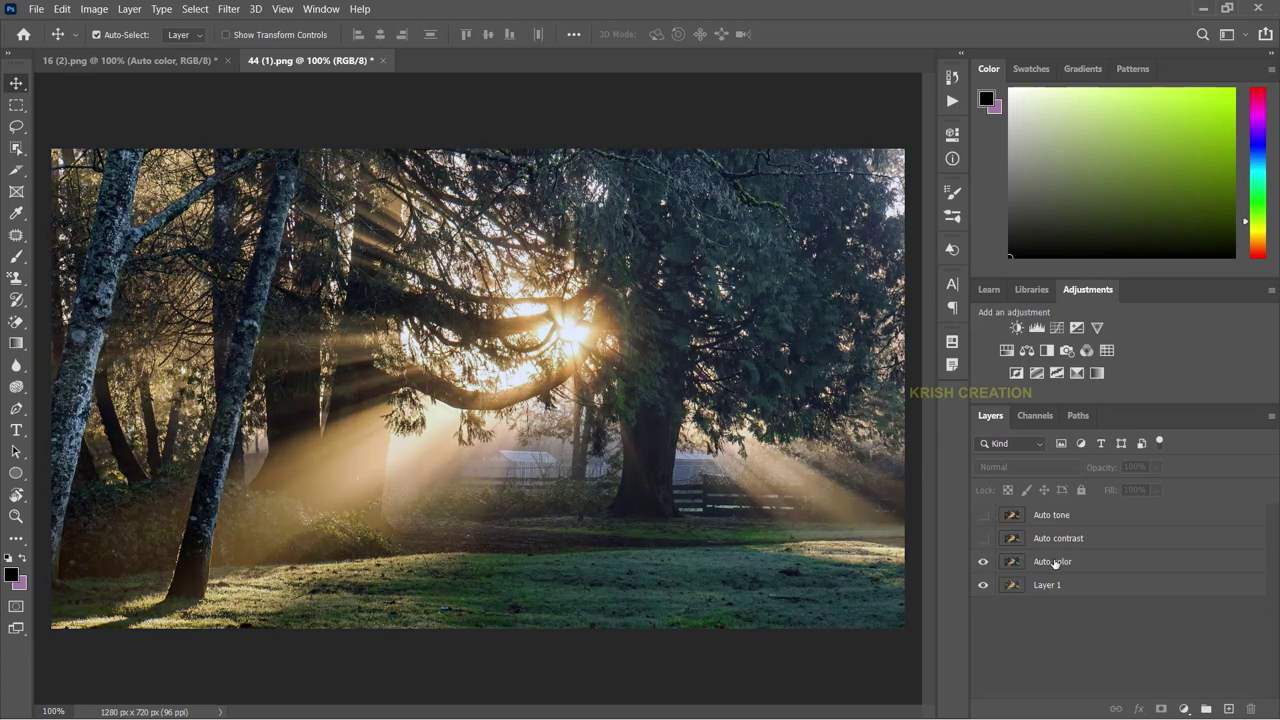
pyautogui.click(983, 538)
pyautogui.click(983, 515)
pyautogui.click(1060, 562)
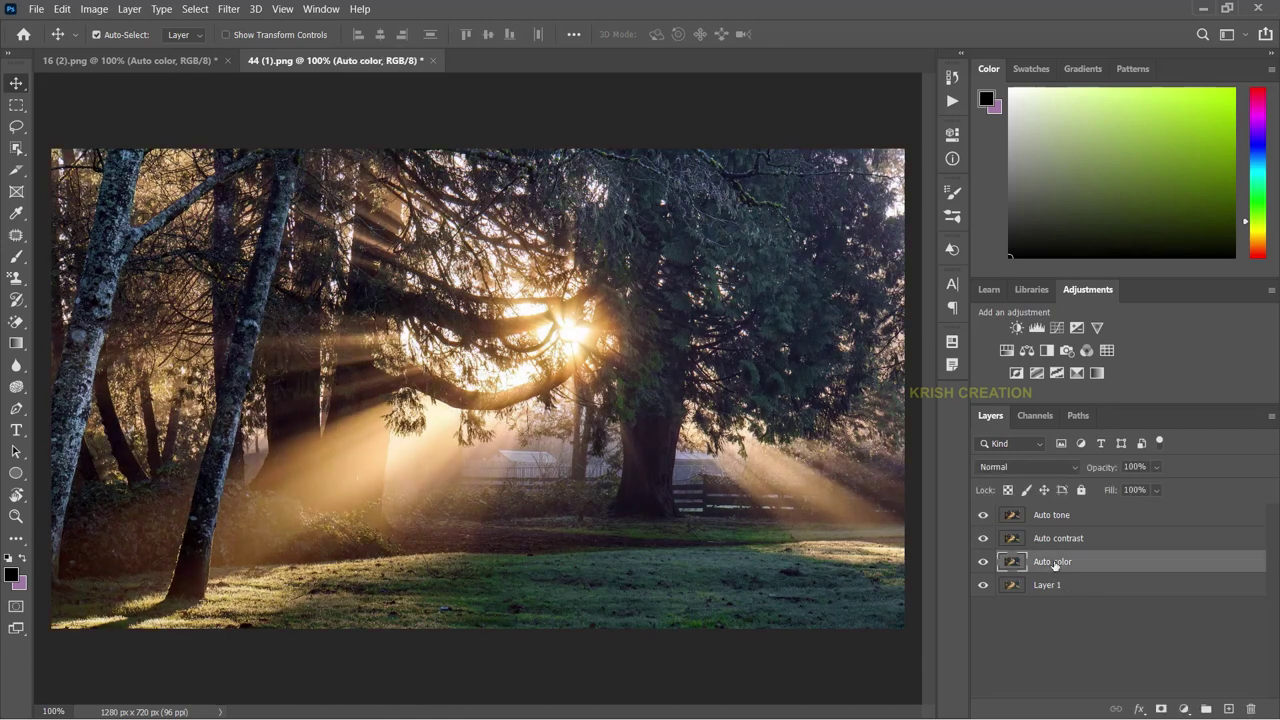
# - Drag Auto color to the top of the Layers panel, then Layer 1 above it
pyautogui.moveTo(1055, 565); pyautogui.dragTo(1053, 522)
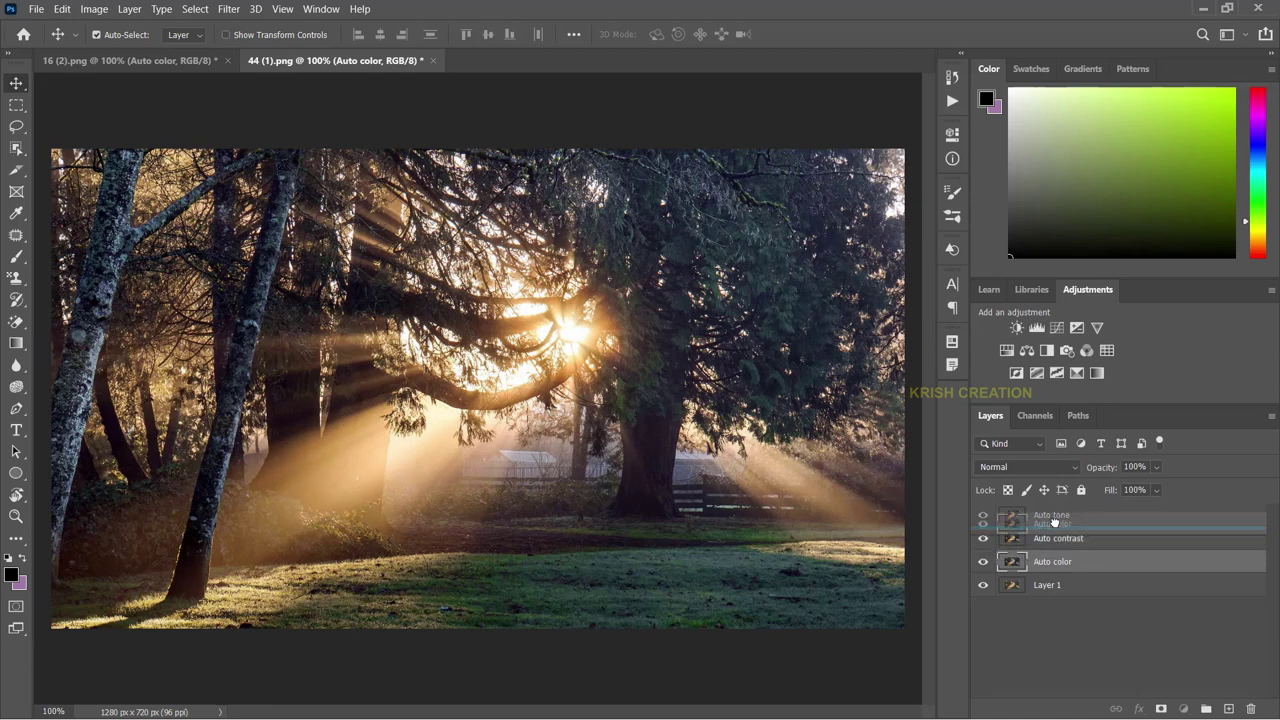
pyautogui.moveTo(1055, 517); pyautogui.dragTo(1055, 517)
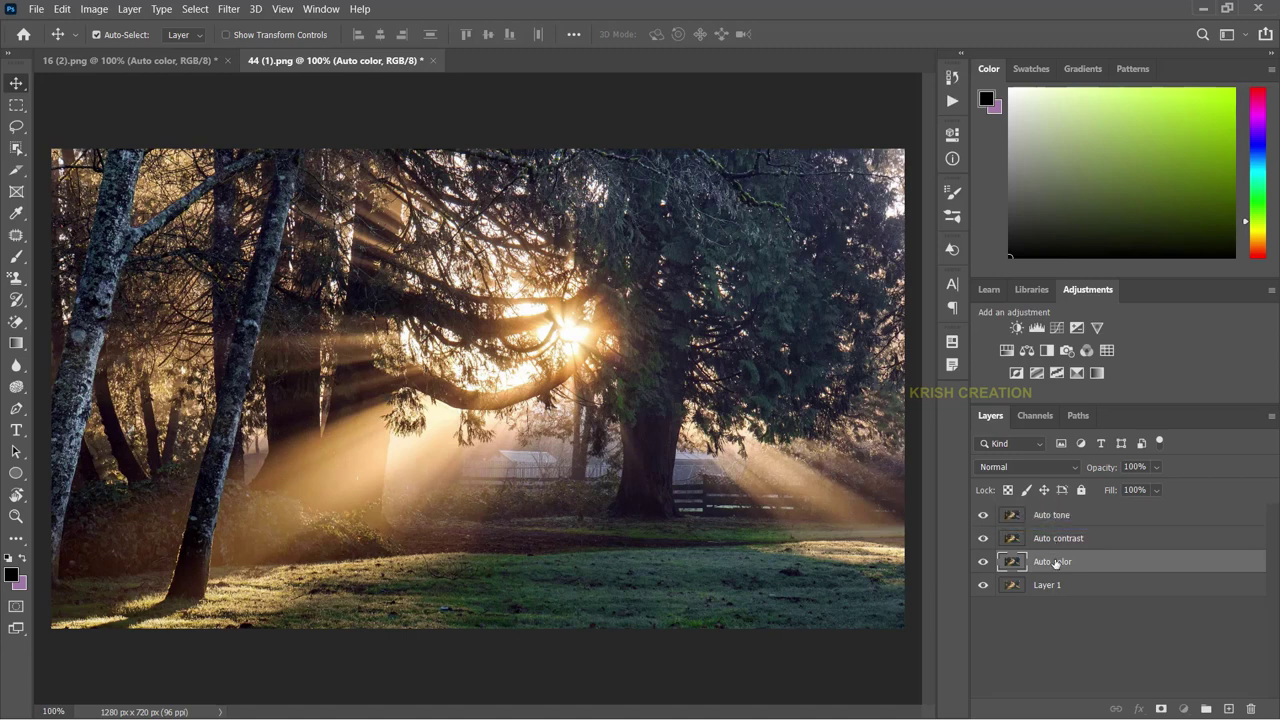
pyautogui.moveTo(1054, 565); pyautogui.dragTo(1054, 509)
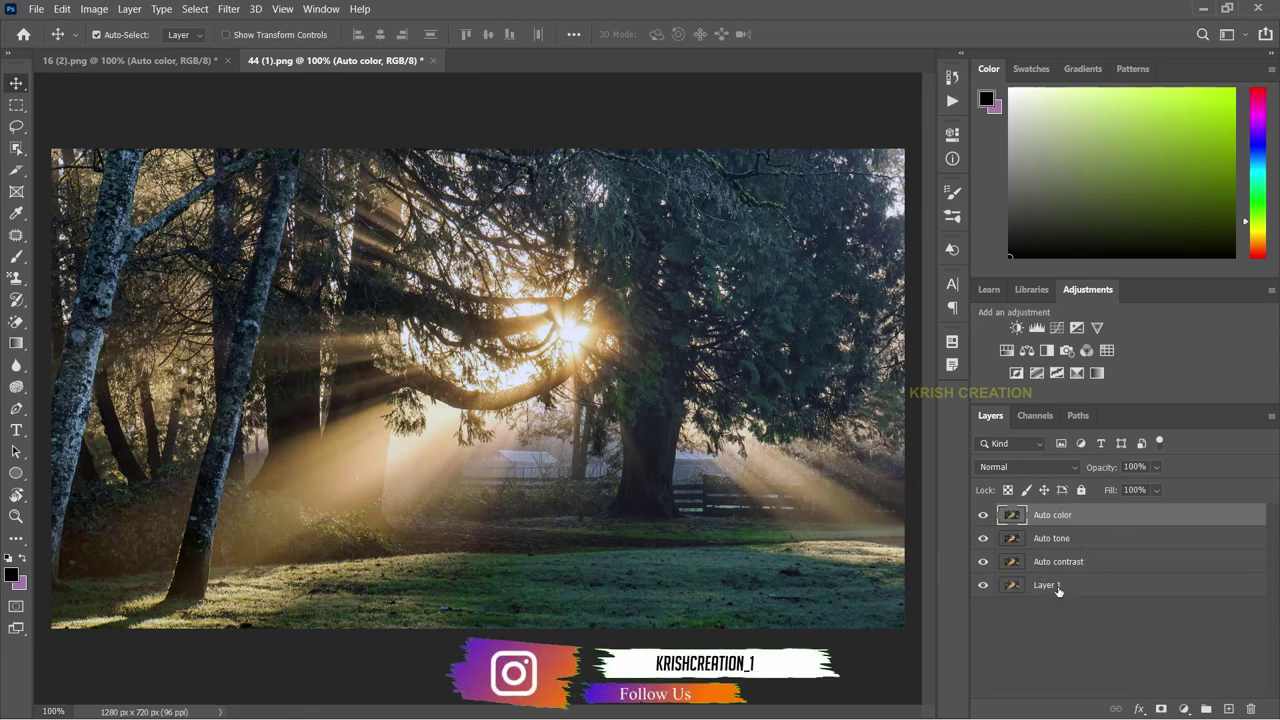
pyautogui.moveTo(1058, 590); pyautogui.dragTo(1053, 508)
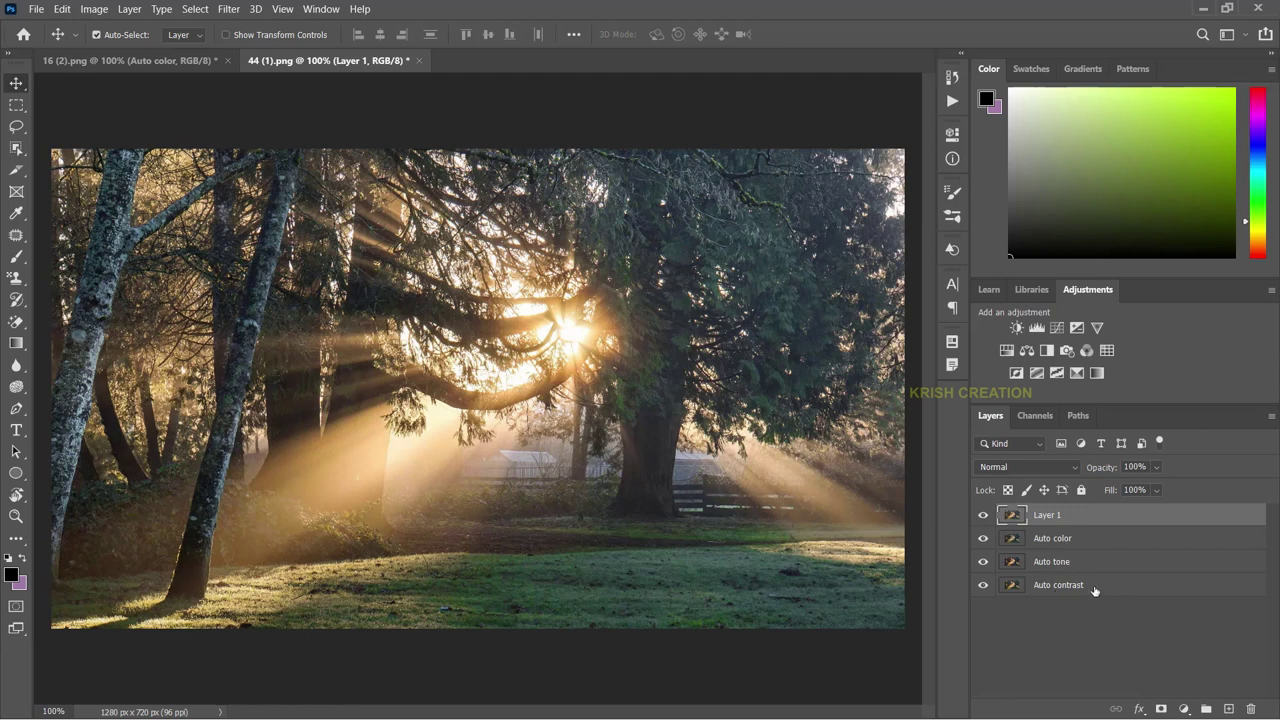
# - Group all four layers into Group 1, begin renaming it, then undo with Ctrl+Z
pyautogui.keyDown('shift'); pyautogui.click(1075, 588); pyautogui.keyUp('shift')
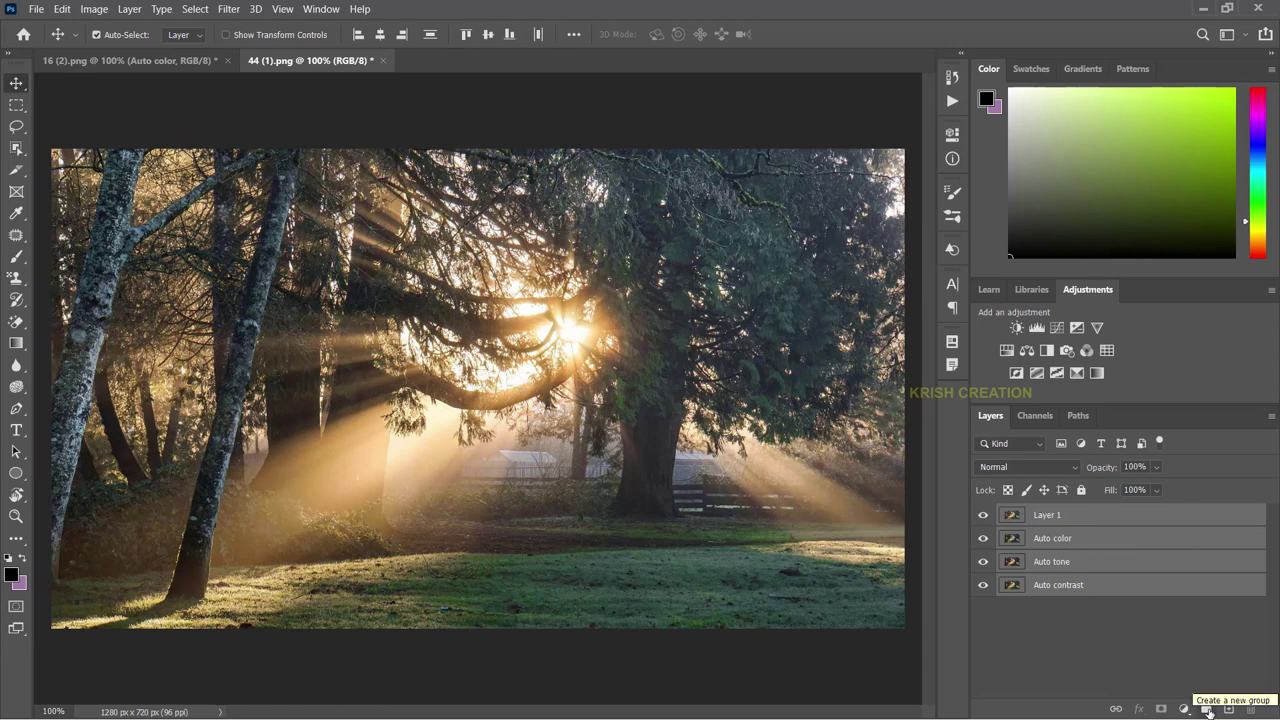
pyautogui.click(1207, 709)
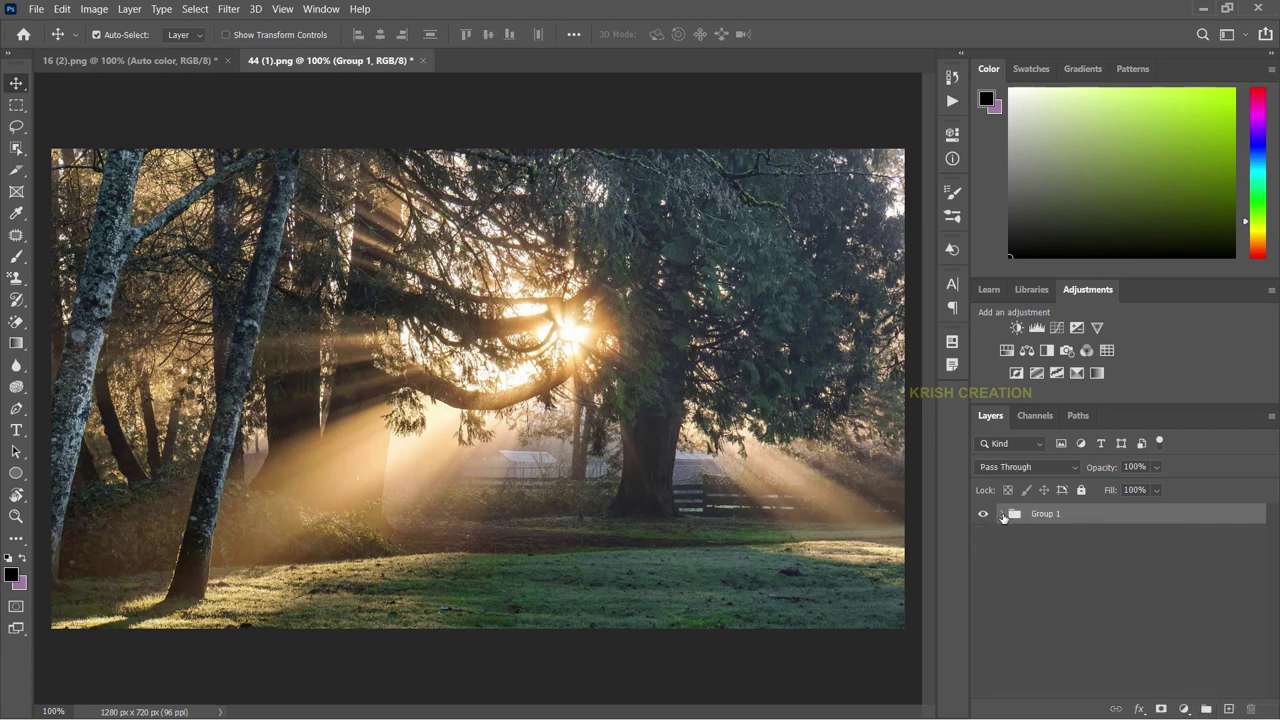
pyautogui.doubleClick(1046, 515)
pyautogui.press('ctrl')
pyautogui.click(1110, 560)
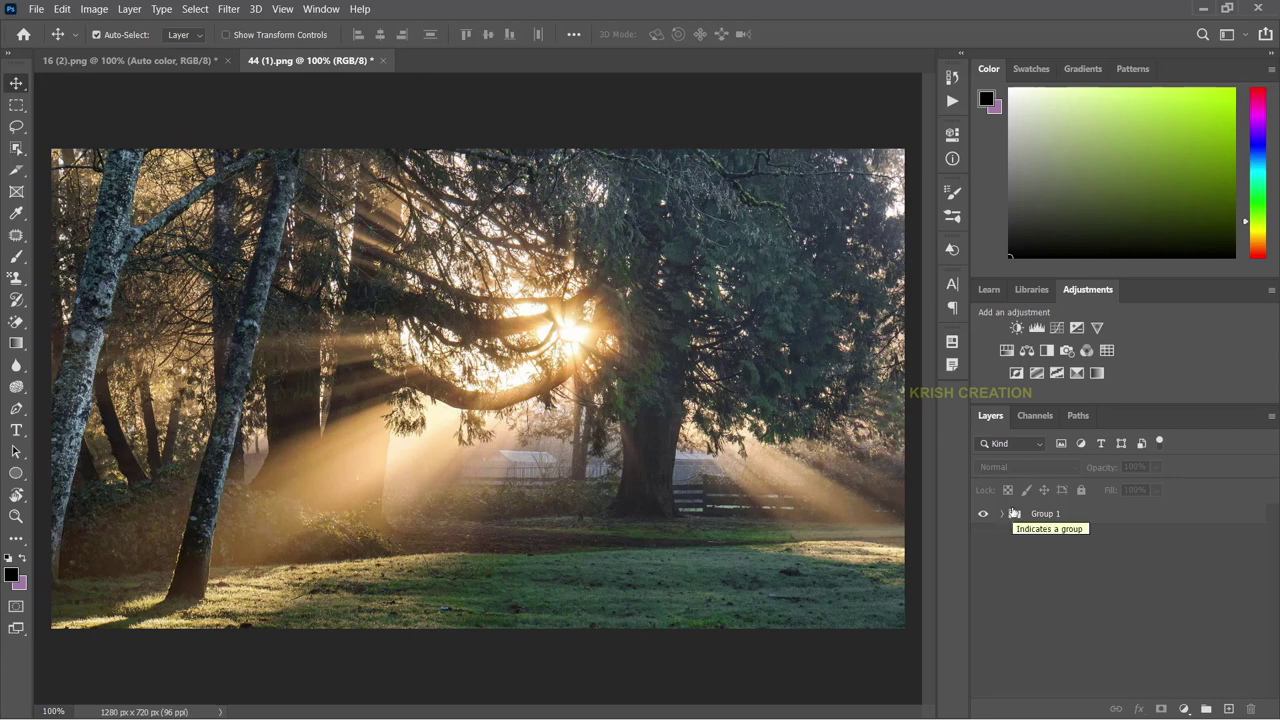
pyautogui.hotkey('ctrl', 'z')
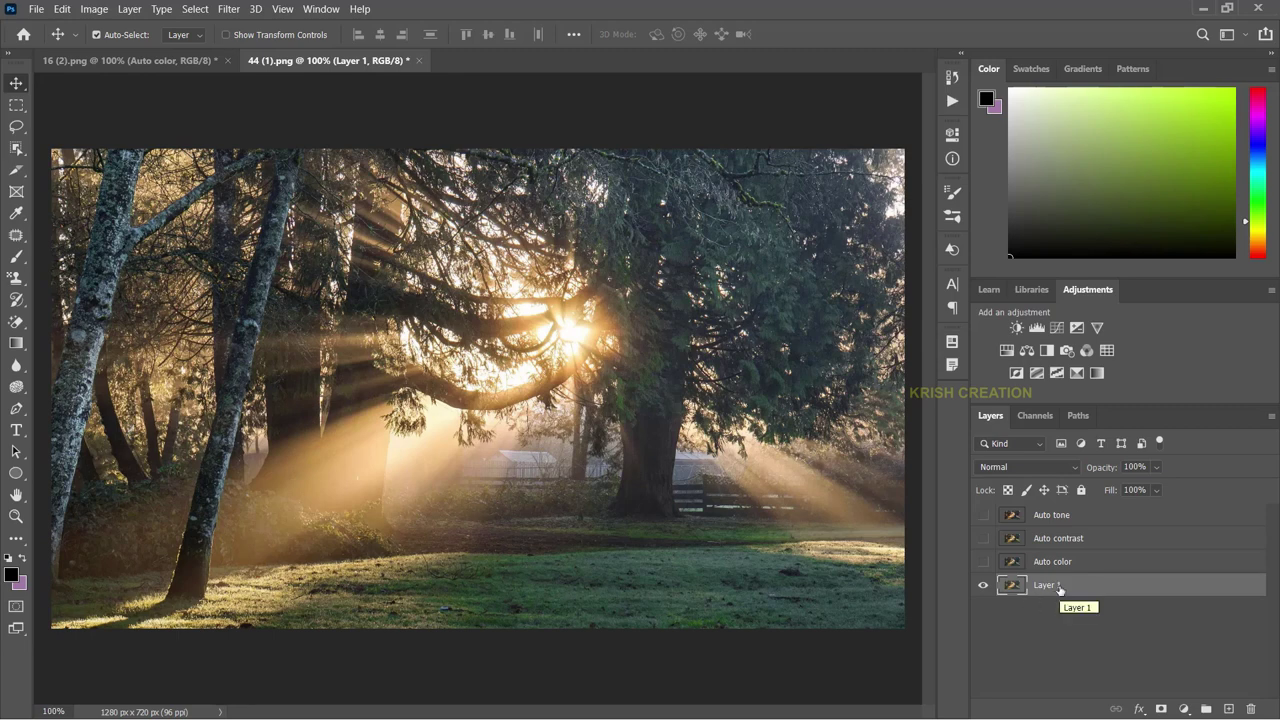
# - Duplicate Layer 1 as a new layer named 'Shapes'
pyautogui.rightClick(1059, 588)
pyautogui.click(880, 110)
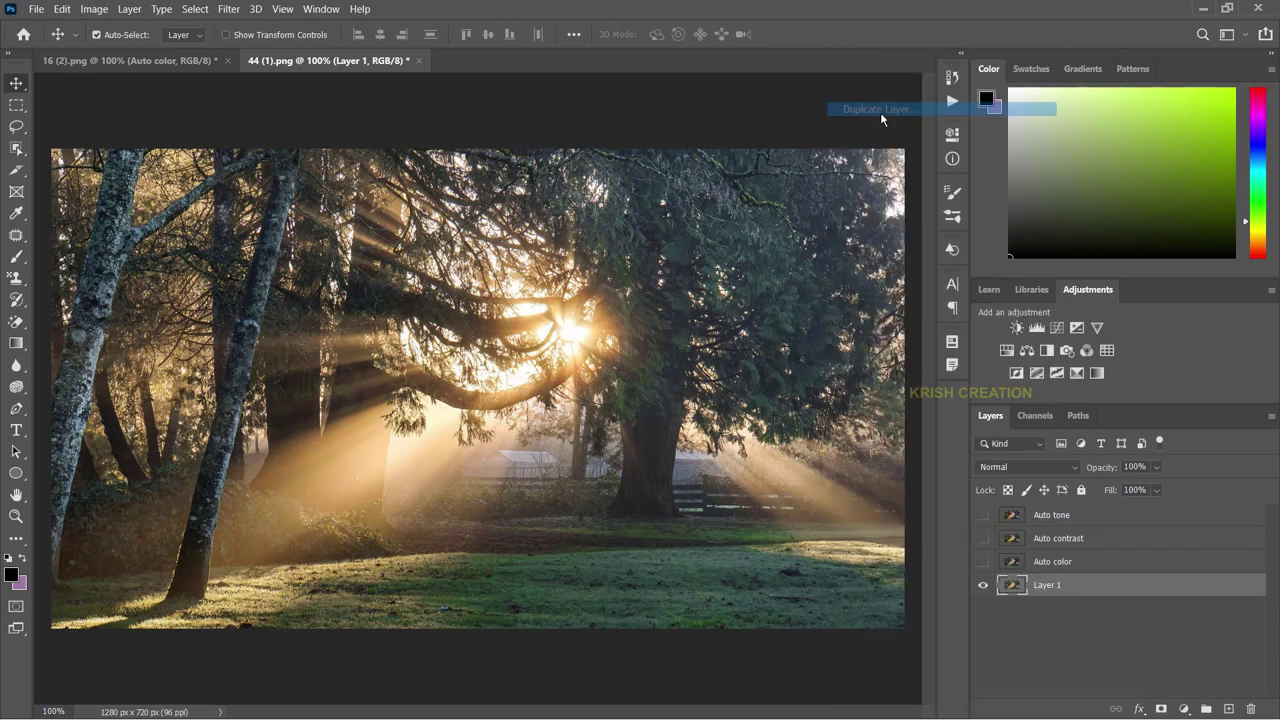
pyautogui.write('Shape')
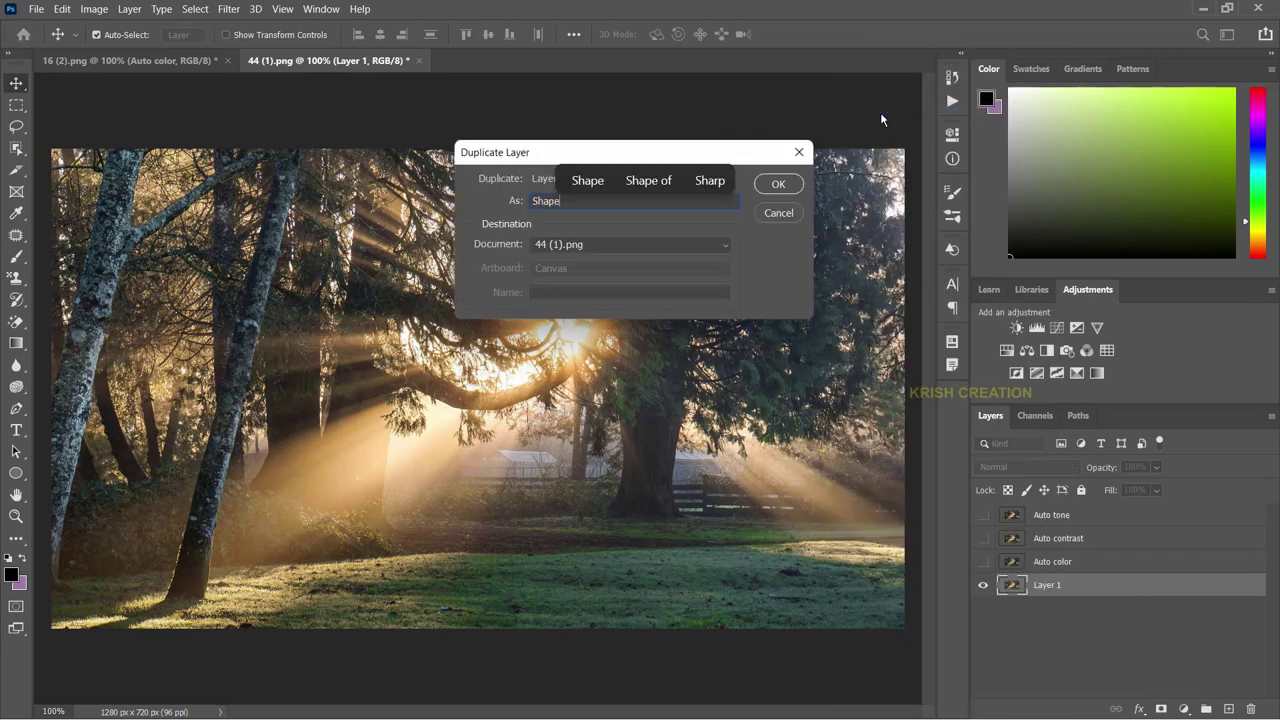
pyautogui.write('s')
pyautogui.press('Return')
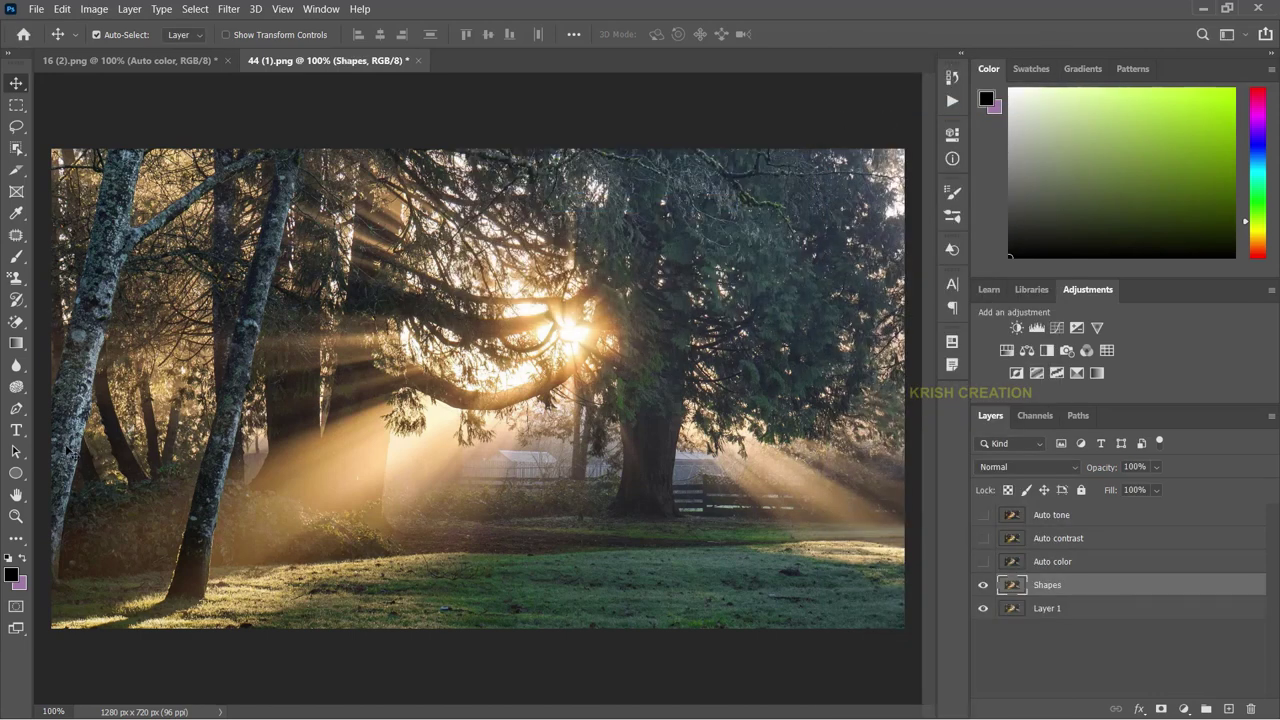
# - Draw a black palm-tree custom shape across the centre of the photo
pyautogui.click(16, 473)
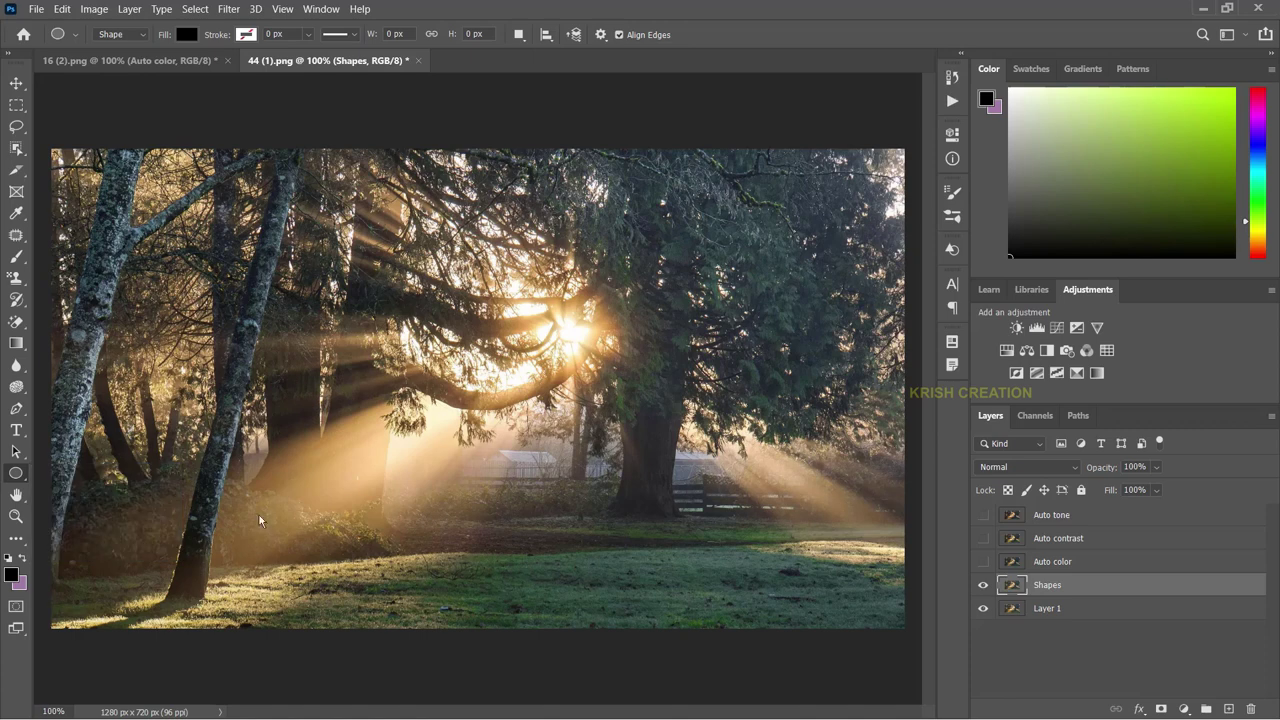
pyautogui.hotkey('shift', 'u')
pyautogui.hotkey('shift', 'u')
pyautogui.hotkey('shift', 'u')
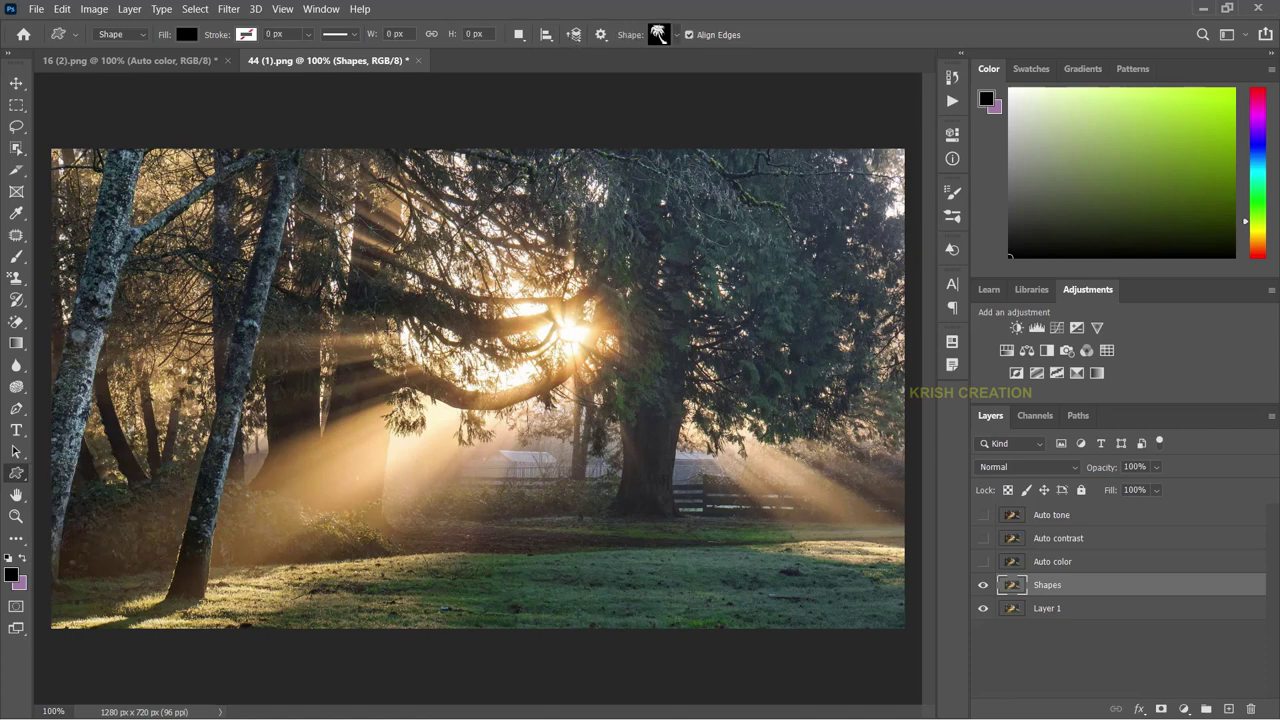
pyautogui.moveTo(390, 330); pyautogui.dragTo(570, 601)
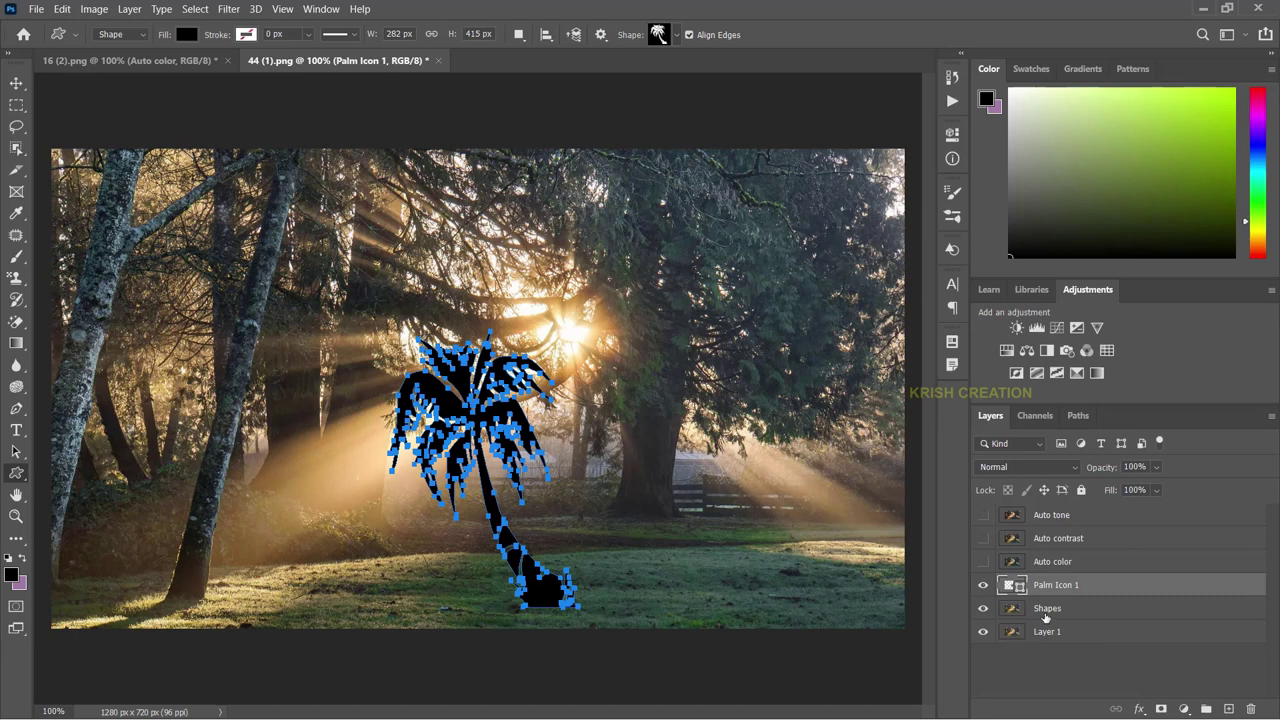
pyautogui.click(1047, 607)
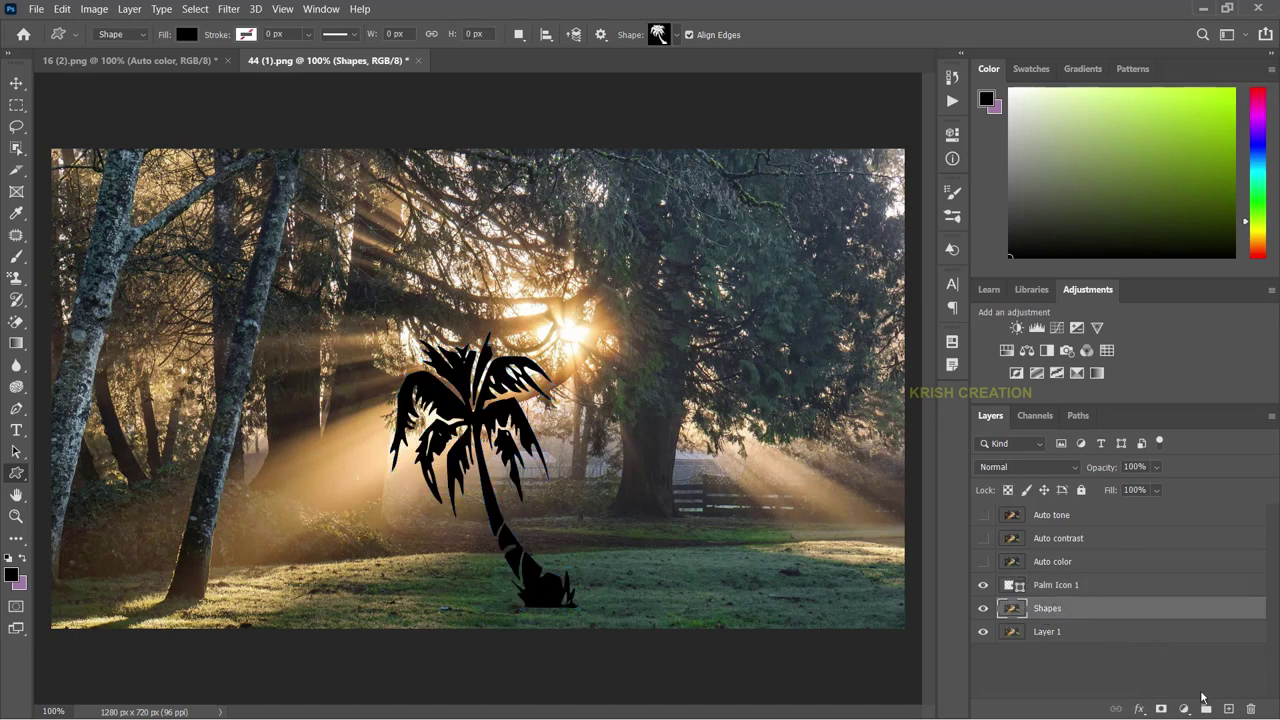